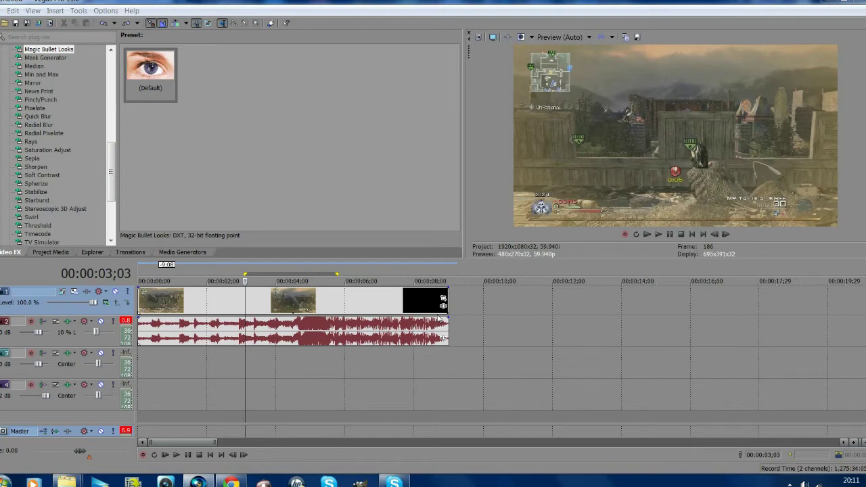
- Play the project from the start to preview the gameplay clip
{"action": "left_click", "coordinate": [691, 235]}
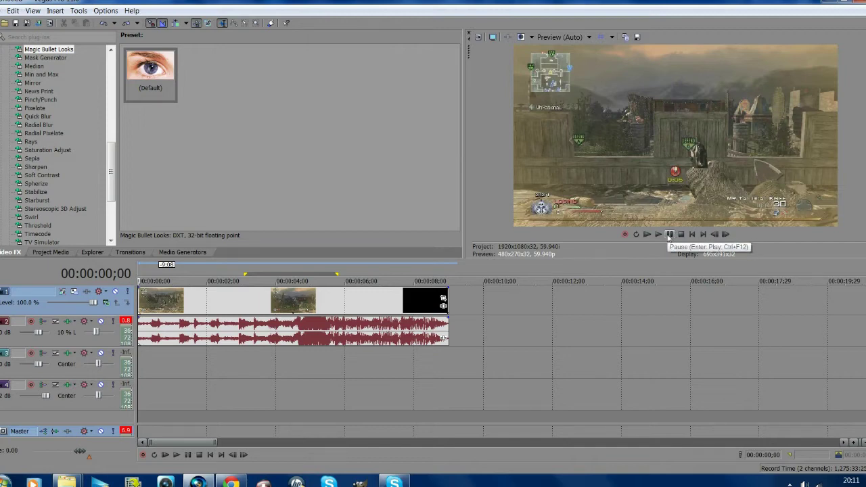
{"action": "left_click", "coordinate": [669, 236]}
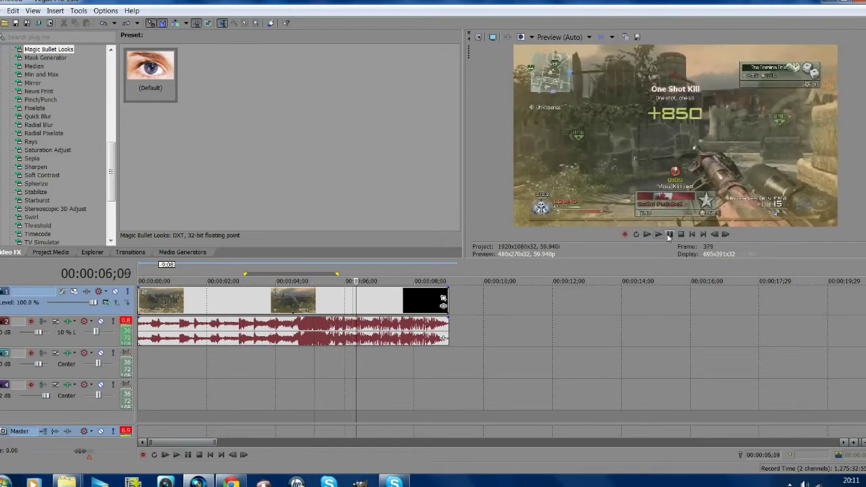
{"action": "left_click", "coordinate": [681, 234]}
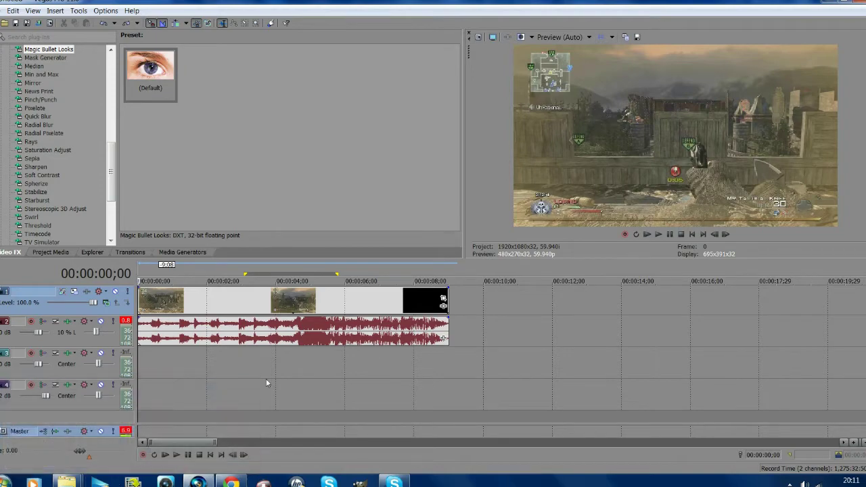
- Place intervention_fire.wav from the Editing stuff folder on audio track 2 around 11 s
{"action": "mouse_move", "coordinate": [66, 482]}
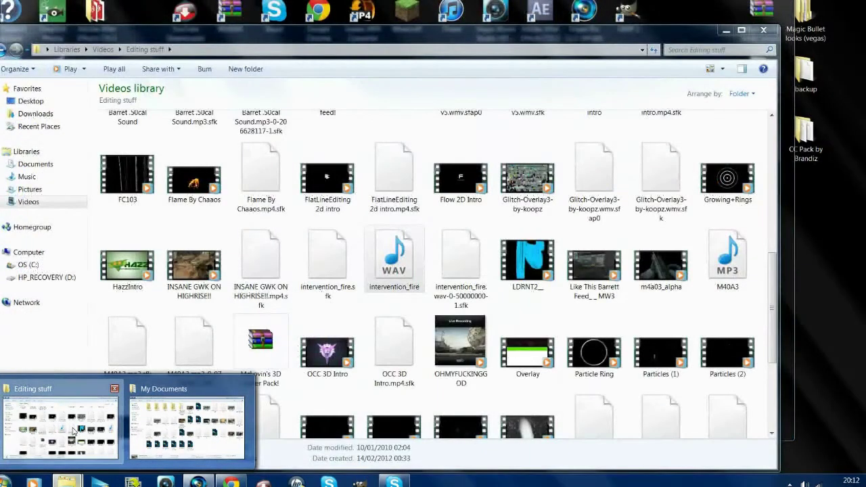
{"action": "left_click", "coordinate": [74, 430]}
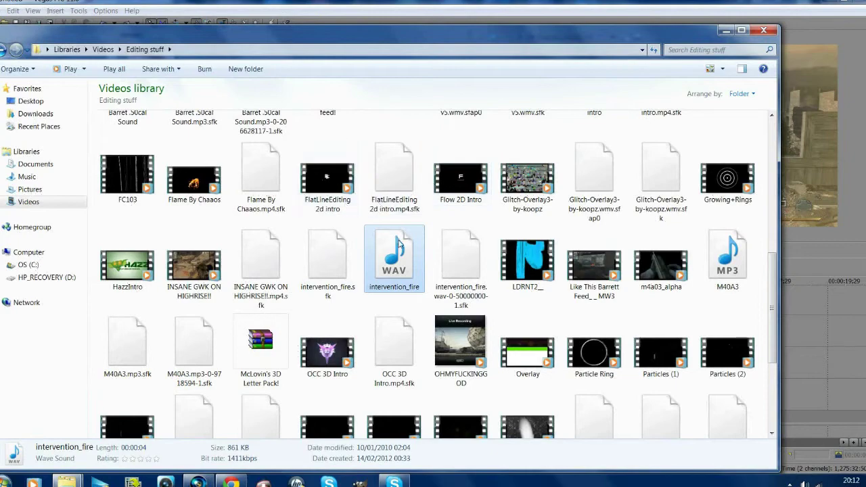
{"action": "left_click_drag", "start_coordinate": [396, 251], "coordinate": [531, 329]}
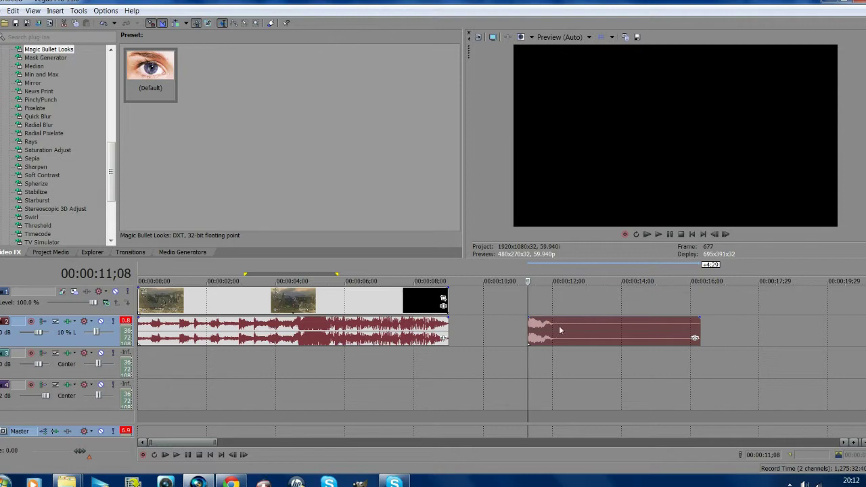
- Audition the intervention sound from its start and trim its end back to the playhead
{"action": "scroll", "coordinate": [549, 329], "scroll_direction": "up", "scroll_amount": 3}
{"action": "left_click", "coordinate": [482, 308]}
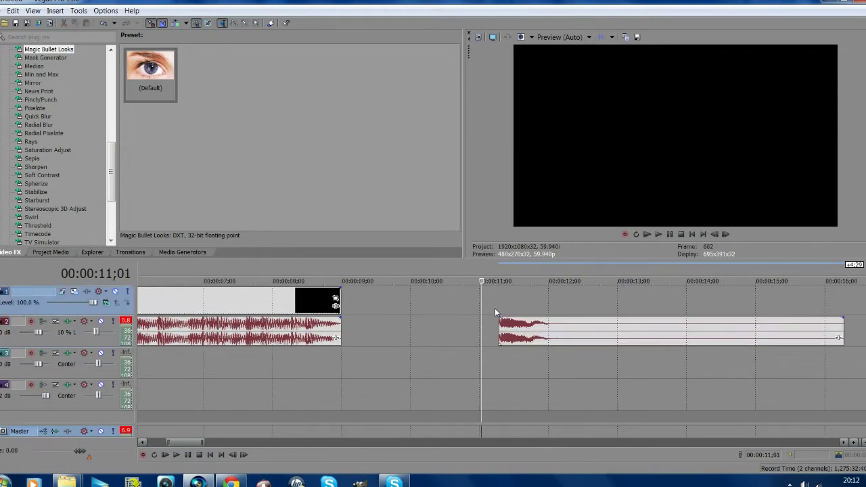
{"action": "left_click", "coordinate": [499, 309]}
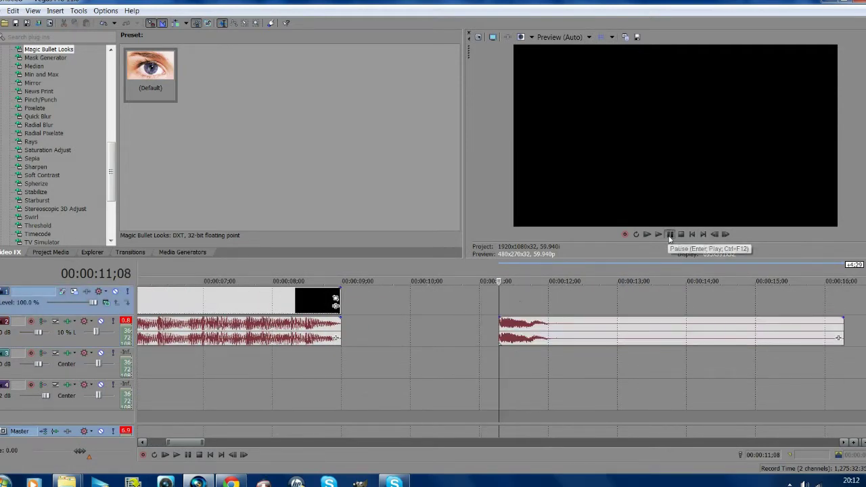
{"action": "left_click", "coordinate": [669, 235]}
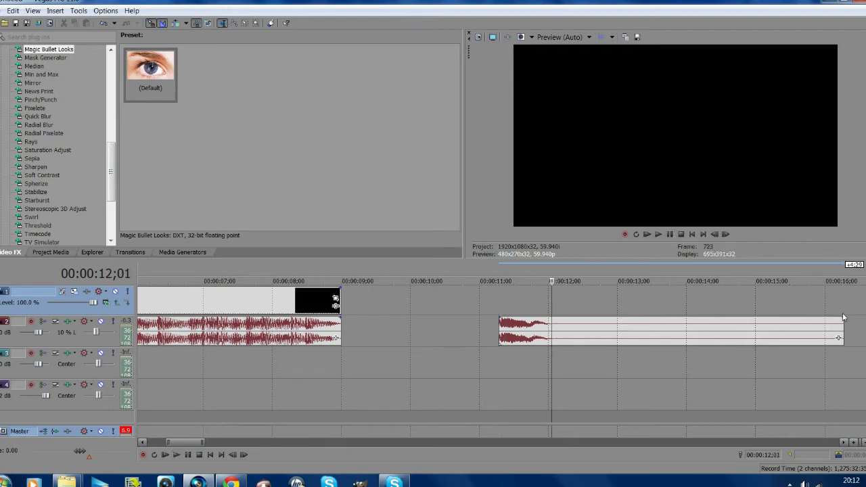
{"action": "left_click_drag", "start_coordinate": [843, 327], "coordinate": [551, 329]}
- Reverse the intervention sound, play it back, then delete the event
{"action": "right_click", "coordinate": [550, 332]}
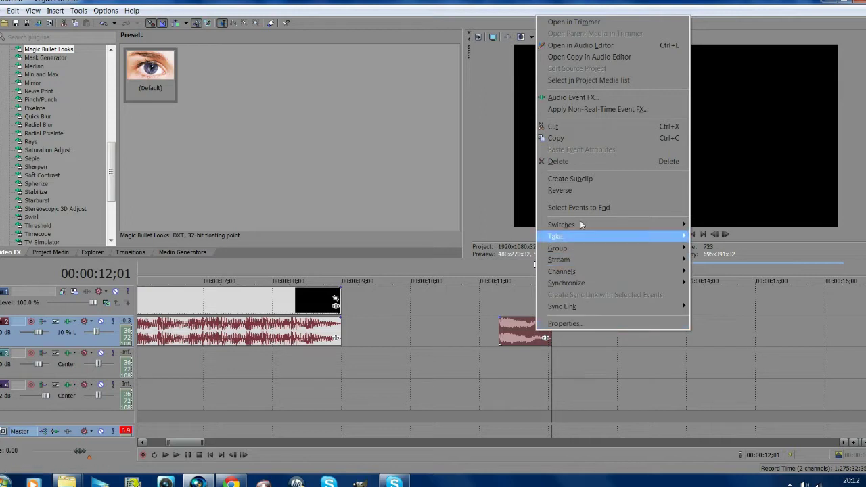
{"action": "left_click", "coordinate": [581, 190]}
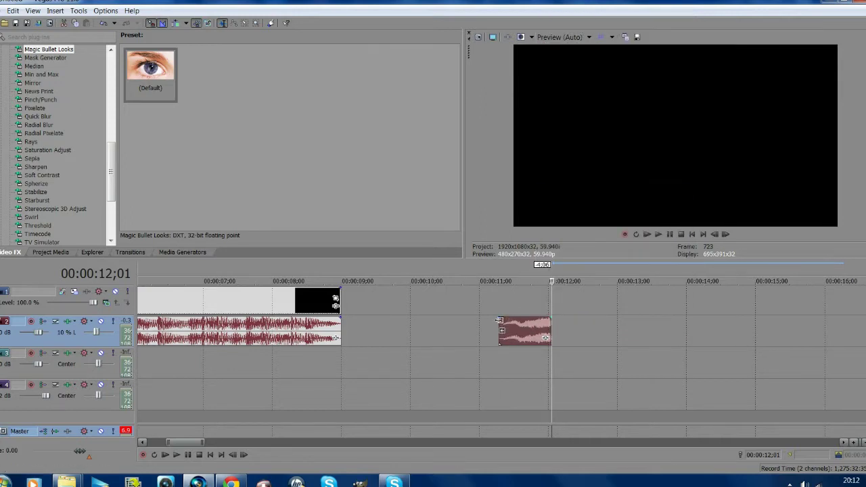
{"action": "left_click", "coordinate": [501, 322]}
{"action": "left_click", "coordinate": [670, 235]}
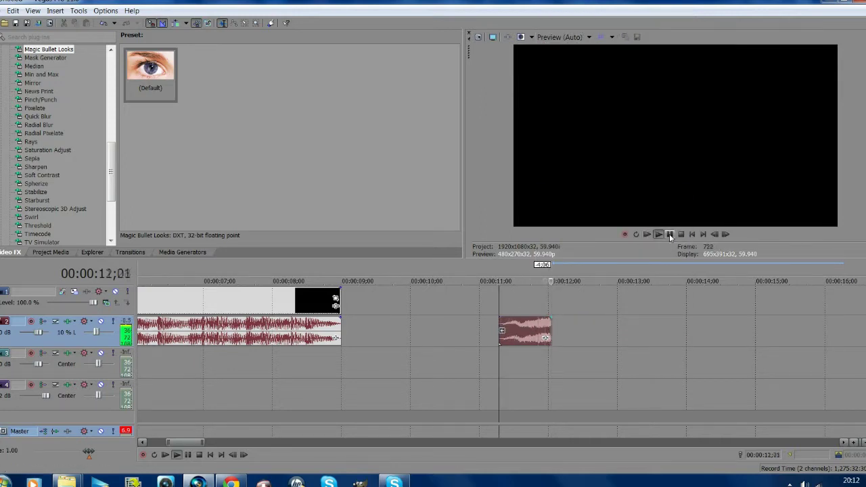
{"action": "left_click", "coordinate": [525, 330]}
{"action": "key", "text": "Delete"}
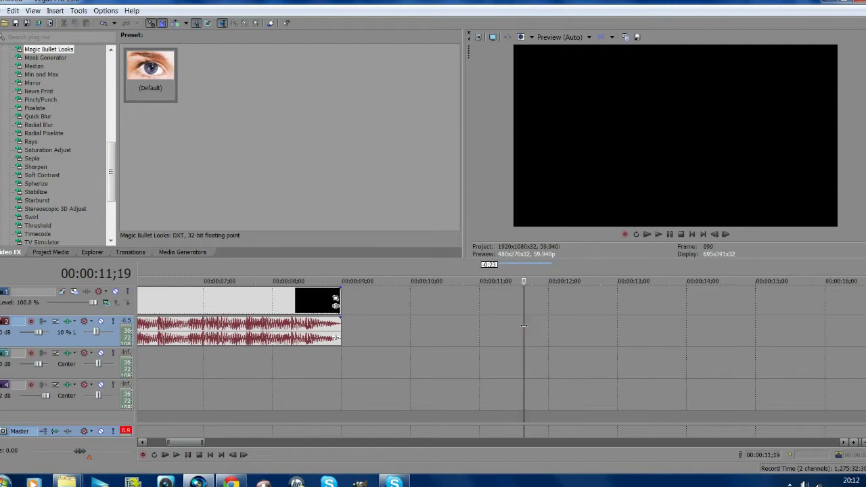
- Drop Magic Bullet Looks from Video FX onto the gameplay clip and launch its editor
{"action": "left_click", "coordinate": [692, 234]}
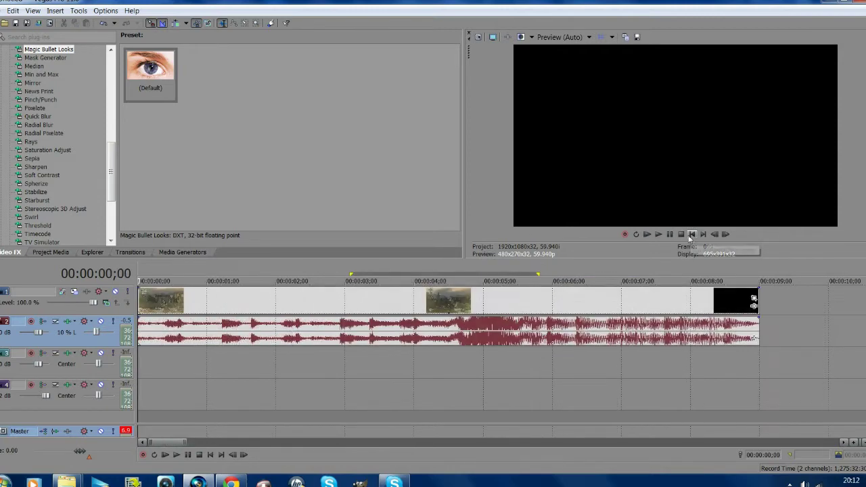
{"action": "scroll", "coordinate": [589, 371], "scroll_direction": "down", "scroll_amount": 3}
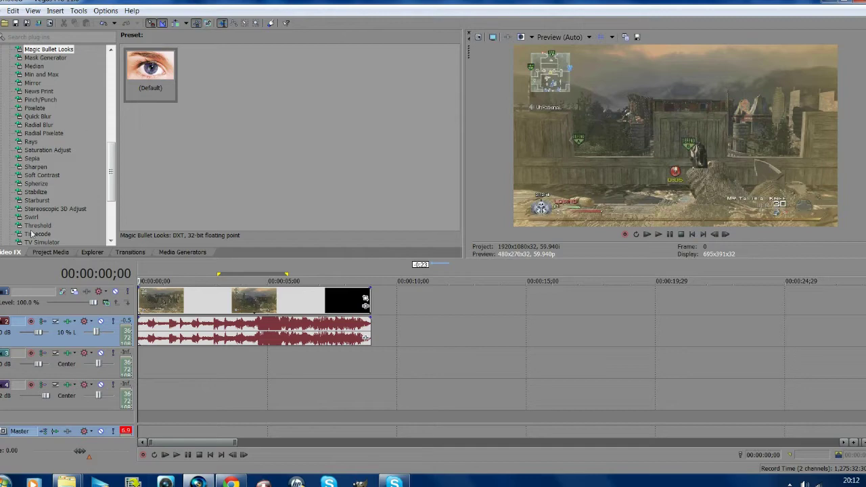
{"action": "scroll", "coordinate": [53, 195], "scroll_direction": "down", "scroll_amount": 1}
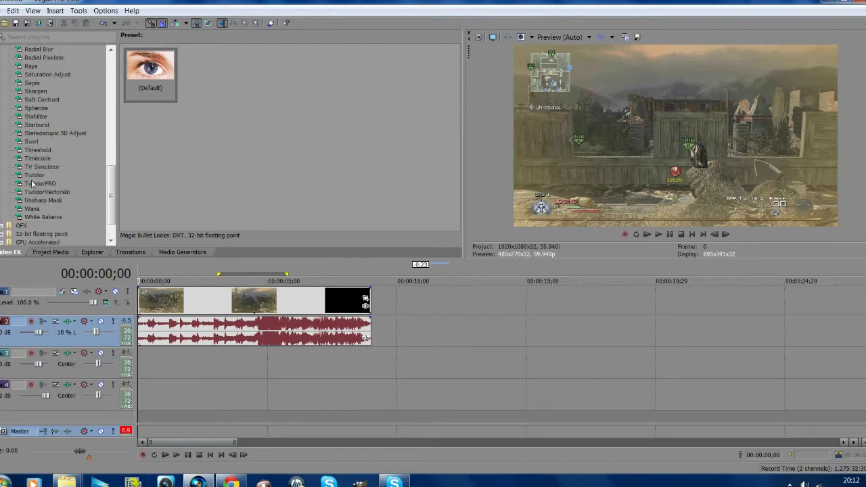
{"action": "scroll", "coordinate": [33, 185], "scroll_direction": "up", "scroll_amount": 2}
{"action": "left_click", "coordinate": [54, 76]}
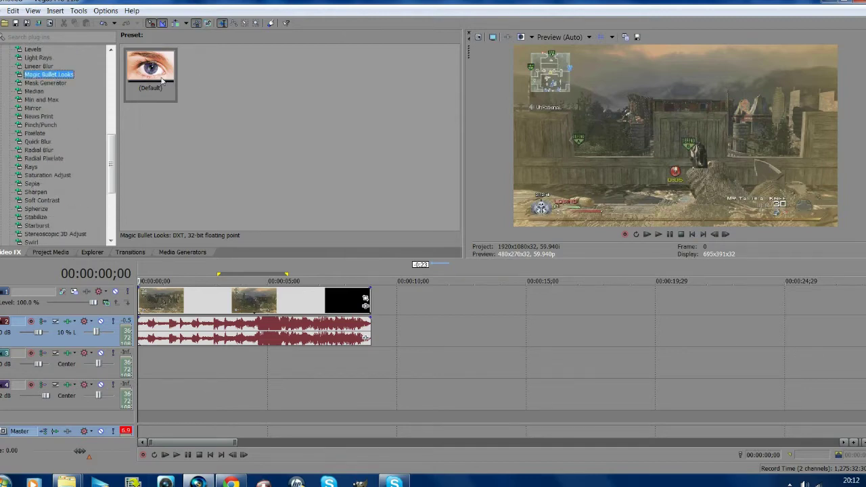
{"action": "left_click_drag", "start_coordinate": [163, 81], "coordinate": [208, 298]}
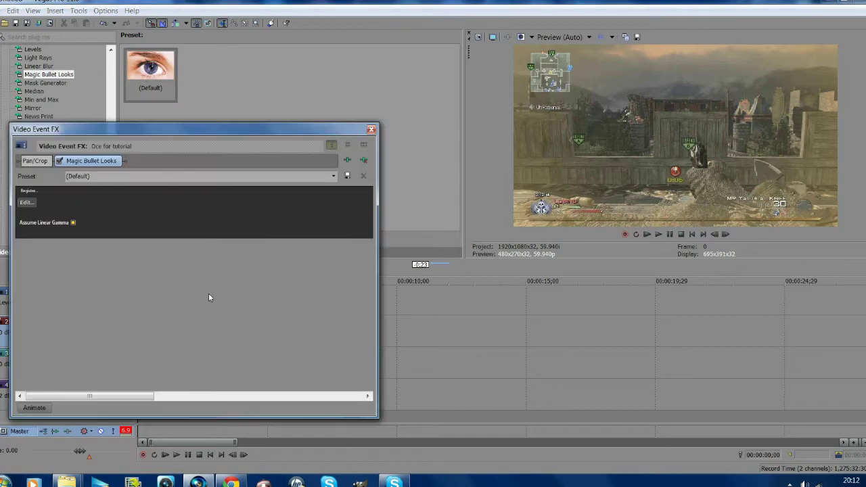
{"action": "left_click", "coordinate": [26, 202]}
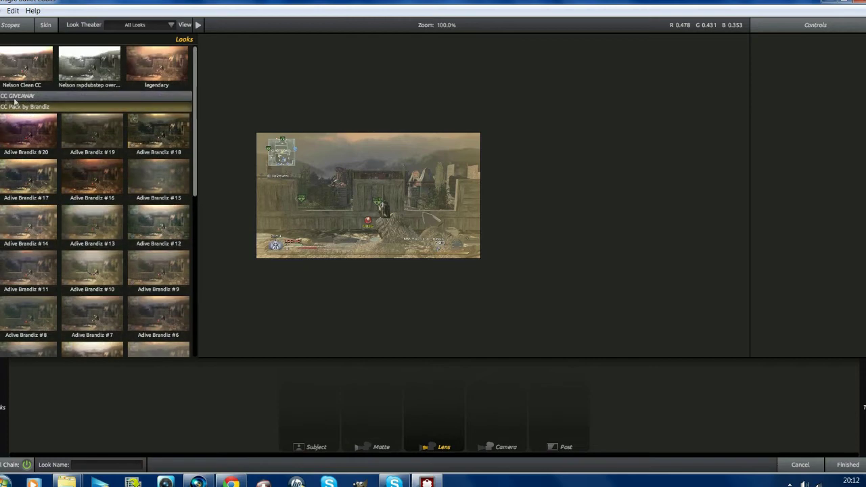
- Browse the Brandiz, Fate and Duality CC packs, apply Adive Brandiz #16 and finish
{"action": "left_click", "coordinate": [37, 106]}
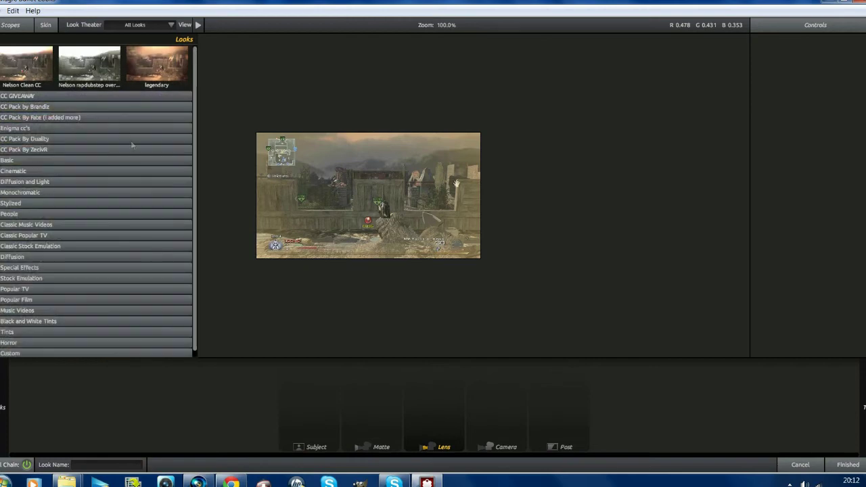
{"action": "mouse_move", "coordinate": [860, 203]}
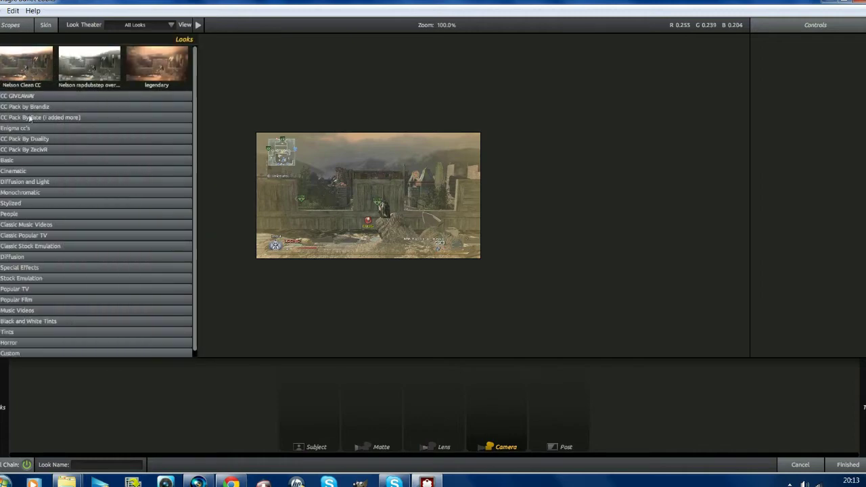
{"action": "left_click", "coordinate": [40, 117]}
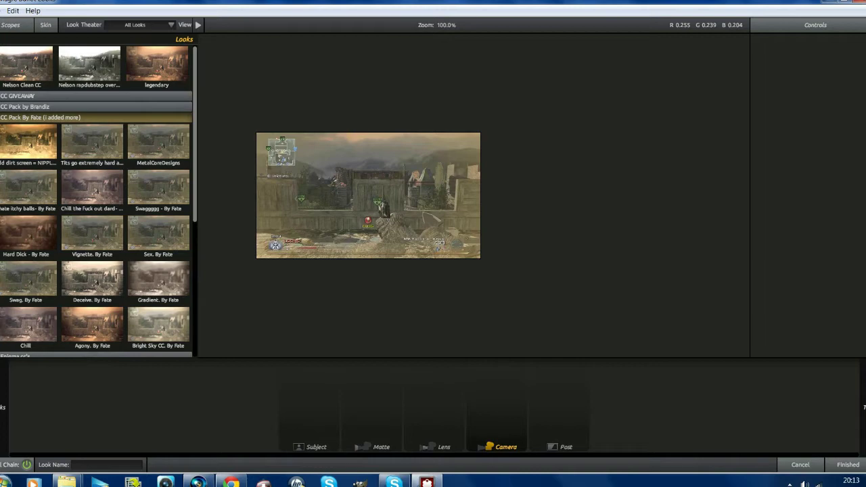
{"action": "left_click", "coordinate": [41, 117]}
{"action": "left_click", "coordinate": [25, 139]}
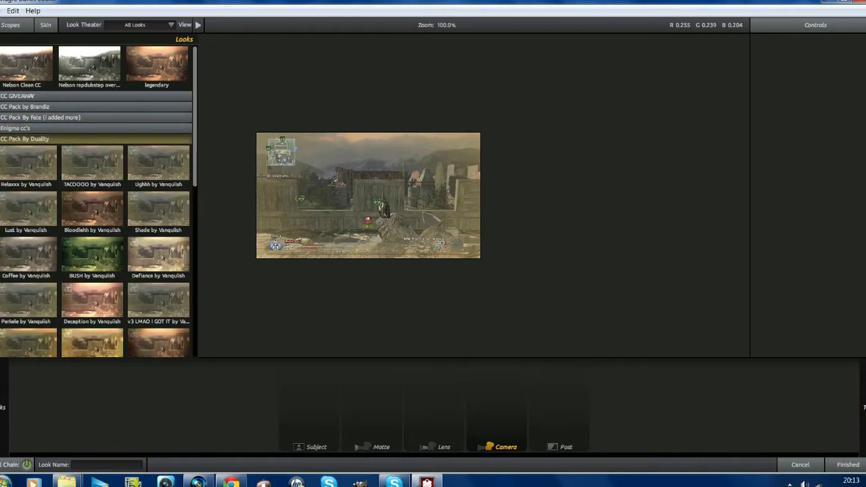
{"action": "left_click", "coordinate": [24, 138]}
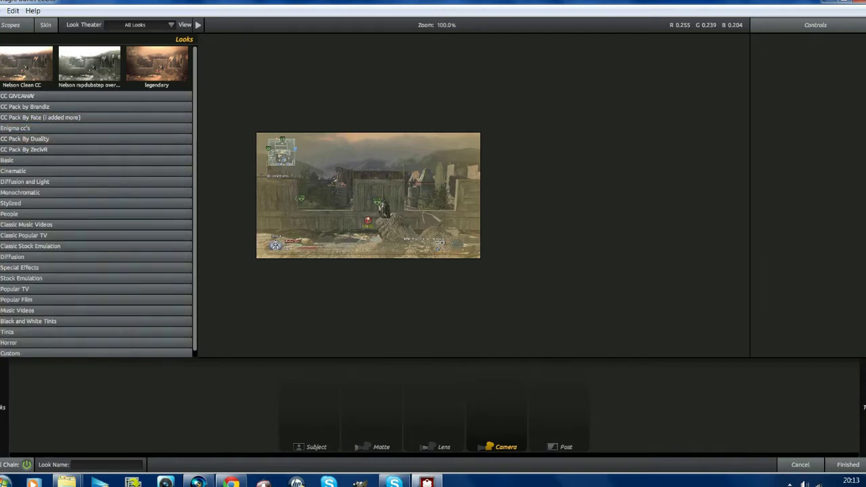
{"action": "left_click", "coordinate": [25, 106]}
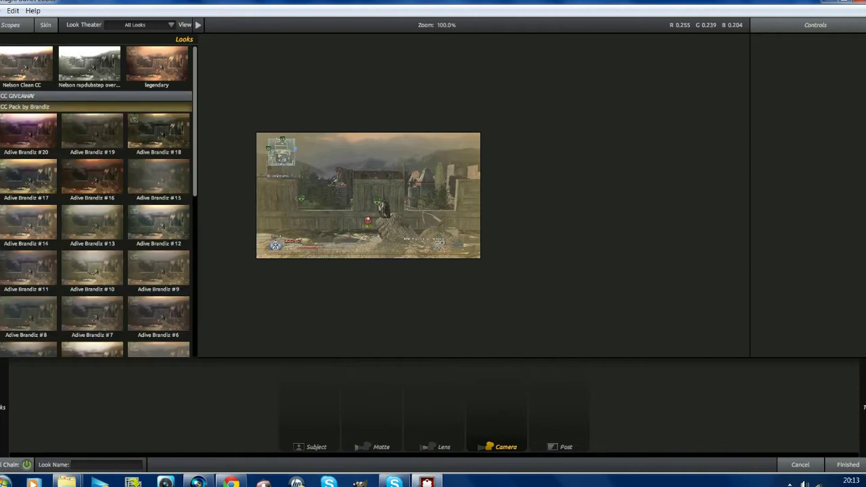
{"action": "left_click", "coordinate": [90, 168]}
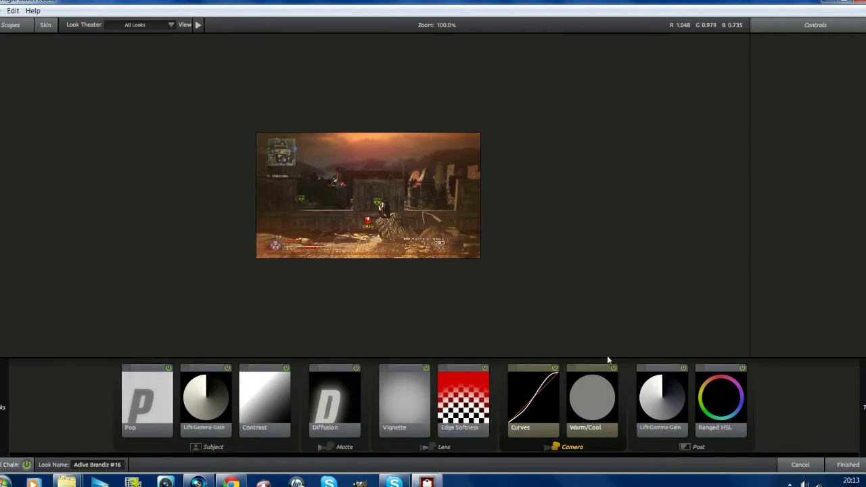
{"action": "left_click", "coordinate": [855, 466]}
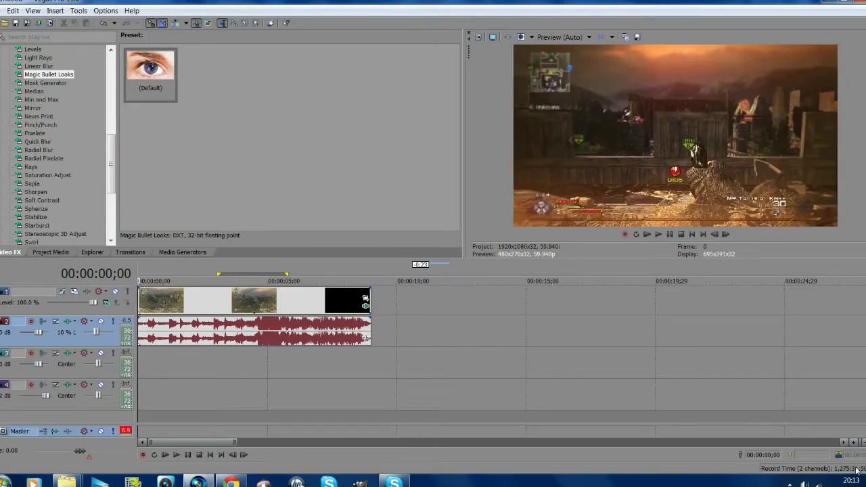
- Zoom in on the audio's loud part and place the playhead around 00:00:03;25
{"action": "left_click", "coordinate": [251, 340]}
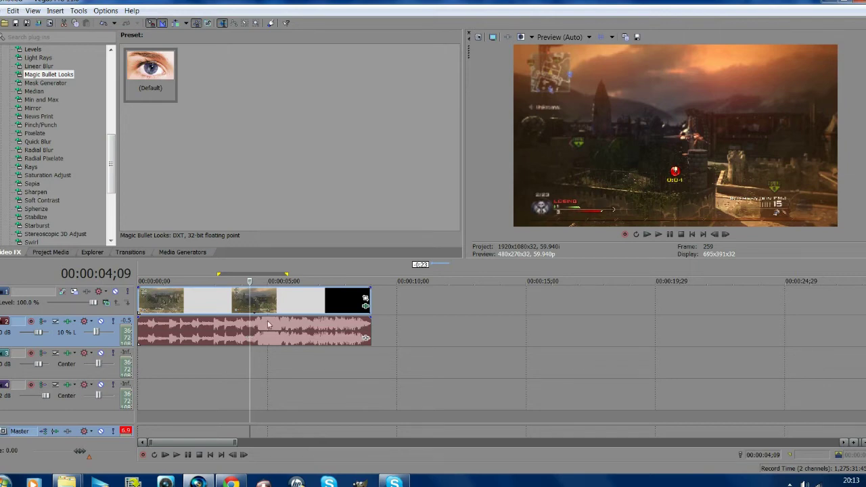
{"action": "scroll", "coordinate": [271, 385], "scroll_direction": "up", "scroll_amount": 3}
{"action": "left_click", "coordinate": [413, 353]}
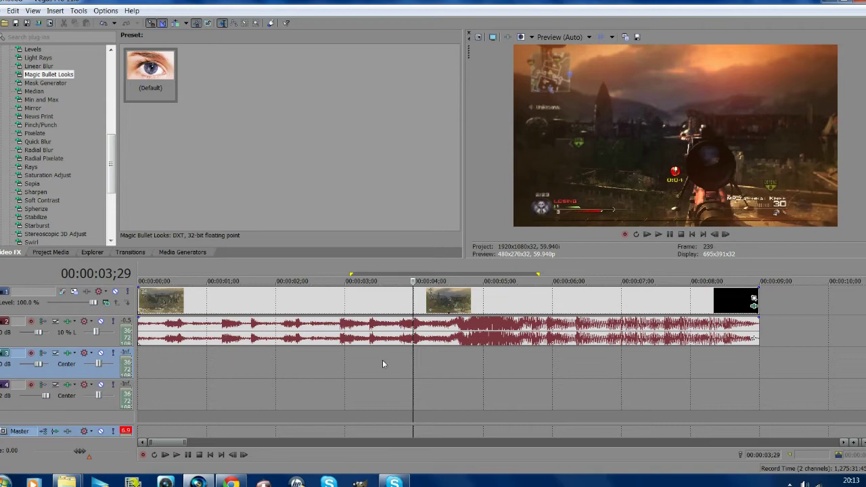
{"action": "left_click", "coordinate": [383, 360]}
{"action": "left_click", "coordinate": [402, 360]}
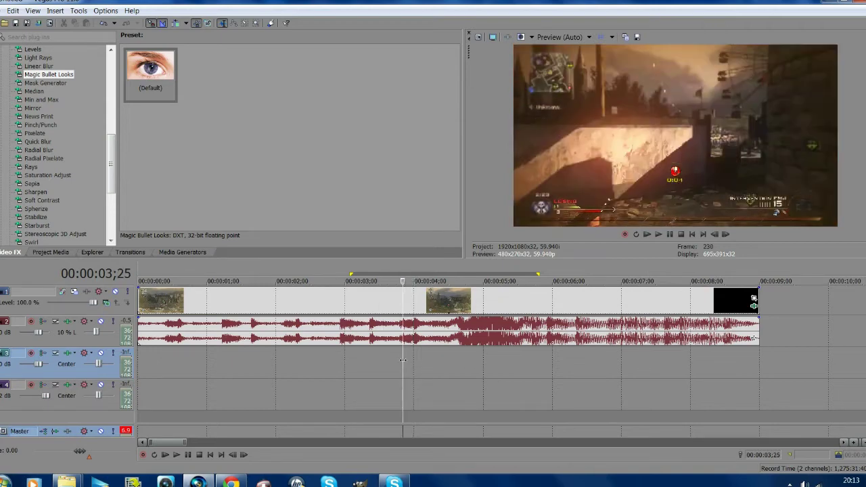
- Advance the playhead to where the sound hits, zoom back out, and show the clip's Video Event FX
{"action": "left_click", "coordinate": [727, 234]}
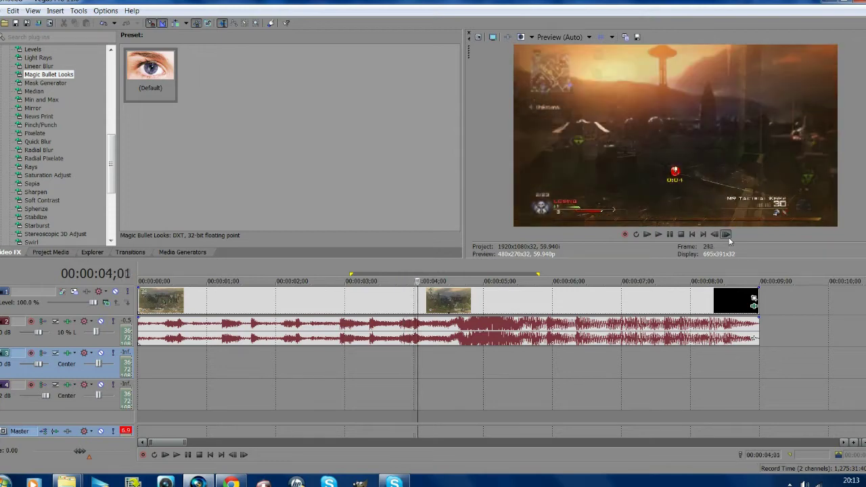
{"action": "left_click", "coordinate": [671, 234]}
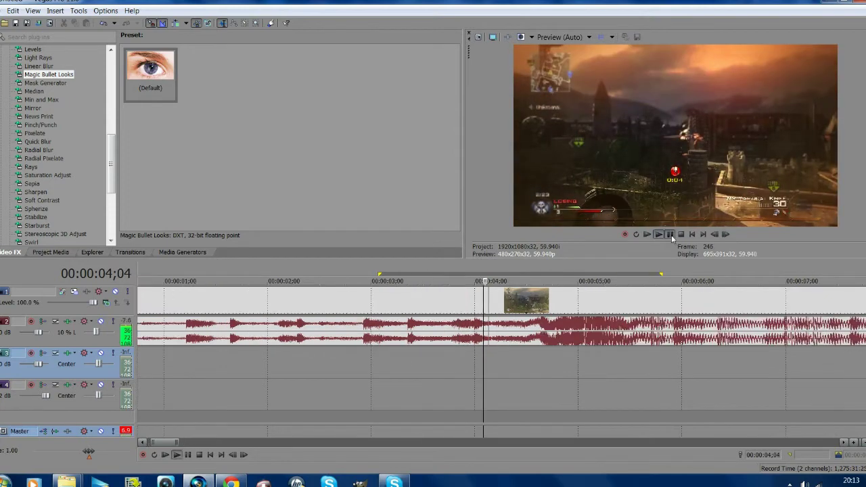
{"action": "scroll", "coordinate": [562, 324], "scroll_direction": "up", "scroll_amount": 3}
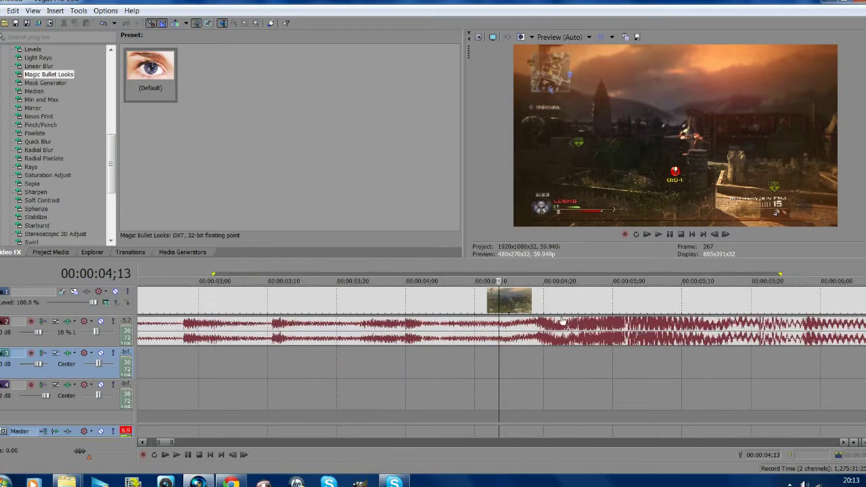
{"action": "scroll", "coordinate": [562, 323], "scroll_direction": "down", "scroll_amount": 3}
{"action": "scroll", "coordinate": [335, 324], "scroll_direction": "up", "scroll_amount": 1}
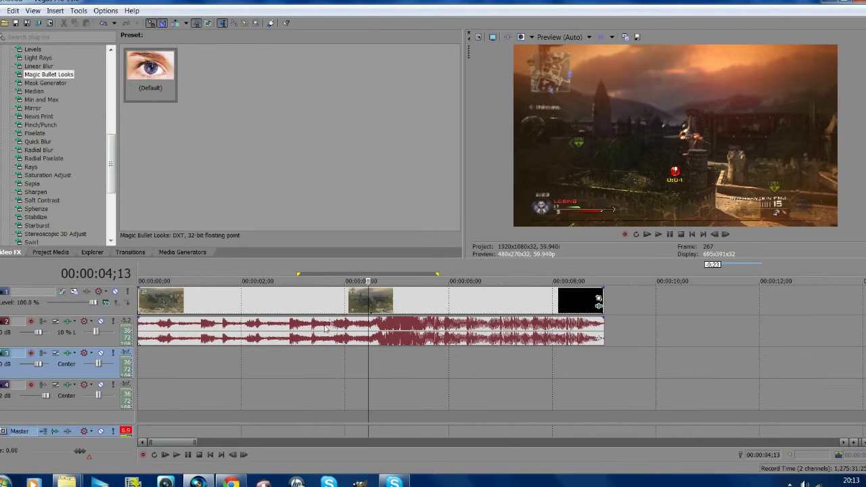
{"action": "left_click", "coordinate": [598, 306]}
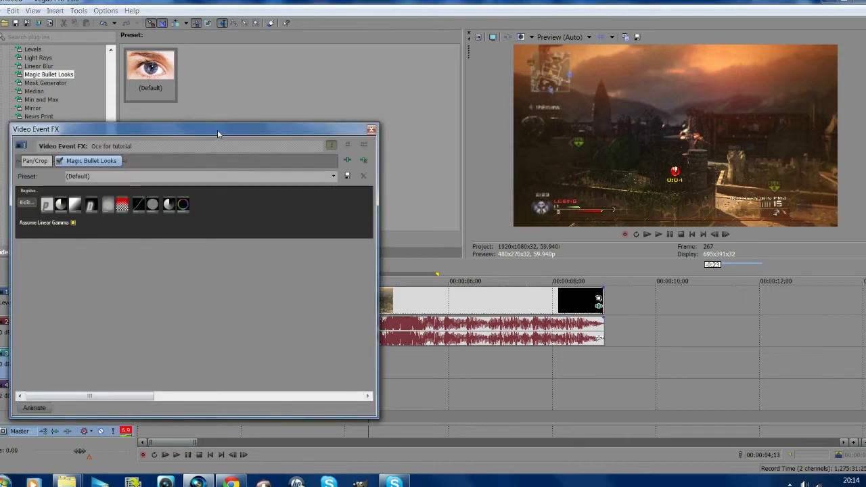
- Move the Video Event FX window aside and add a keyframe at 00:00:04;13
{"action": "left_click_drag", "start_coordinate": [218, 134], "coordinate": [353, 109]}
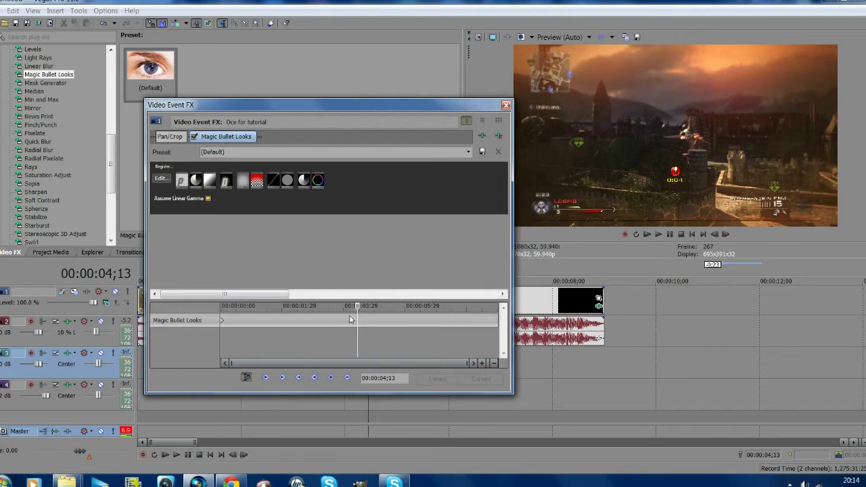
{"action": "left_click", "coordinate": [330, 378]}
{"action": "key", "text": "space"}
- Step frame by frame to 00:00:04;28 and add a second keyframe there
{"action": "left_click_drag", "start_coordinate": [421, 111], "coordinate": [284, 111]}
{"action": "left_click", "coordinate": [725, 234]}
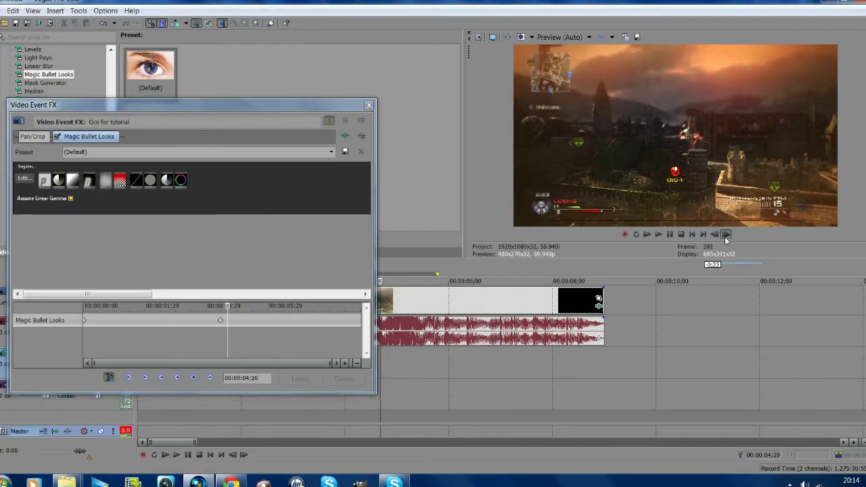
{"action": "left_click", "coordinate": [726, 235]}
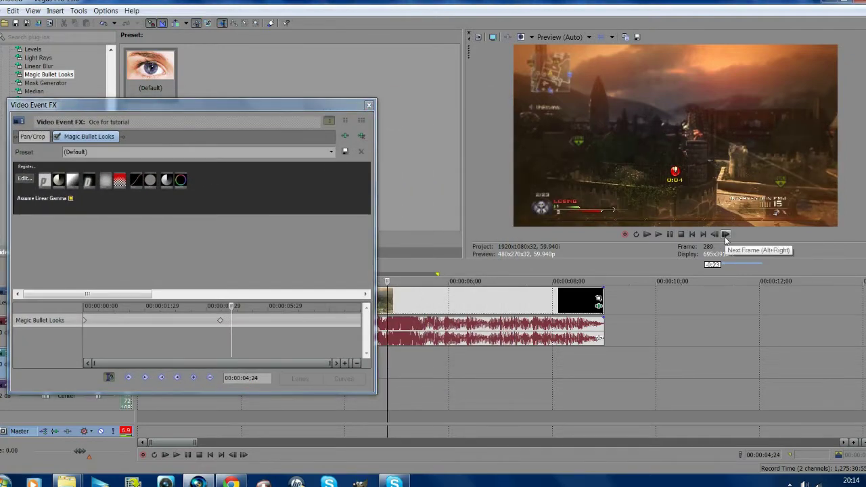
{"action": "left_click", "coordinate": [725, 234]}
{"action": "left_click", "coordinate": [725, 235]}
{"action": "left_click", "coordinate": [726, 234]}
{"action": "left_click", "coordinate": [725, 234]}
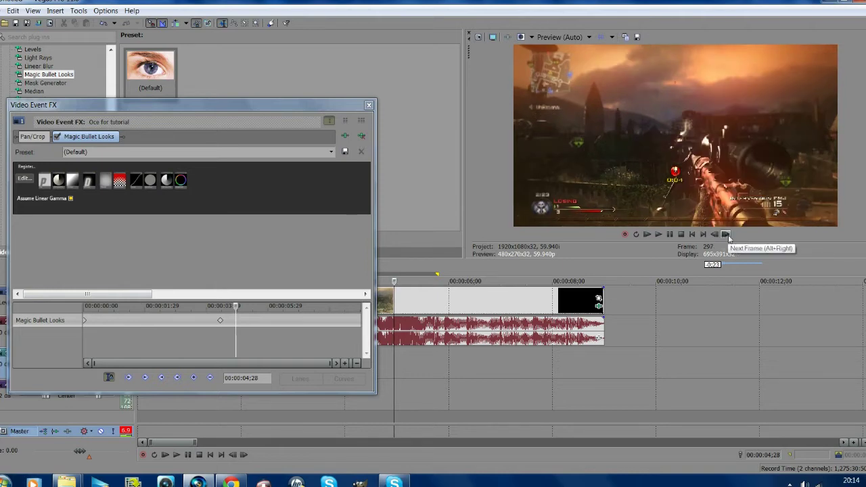
{"action": "left_click", "coordinate": [725, 234]}
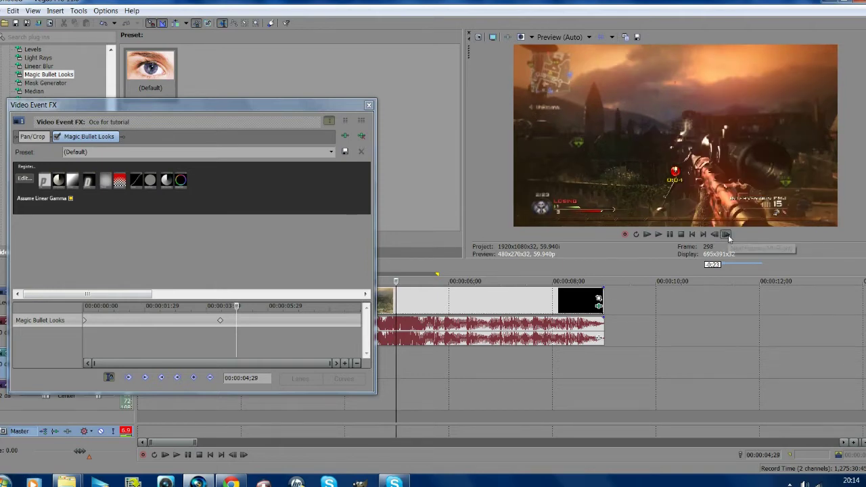
{"action": "left_click", "coordinate": [726, 234]}
{"action": "left_click", "coordinate": [726, 234]}
{"action": "left_click", "coordinate": [725, 234]}
{"action": "left_click", "coordinate": [725, 235]}
{"action": "left_click", "coordinate": [727, 234]}
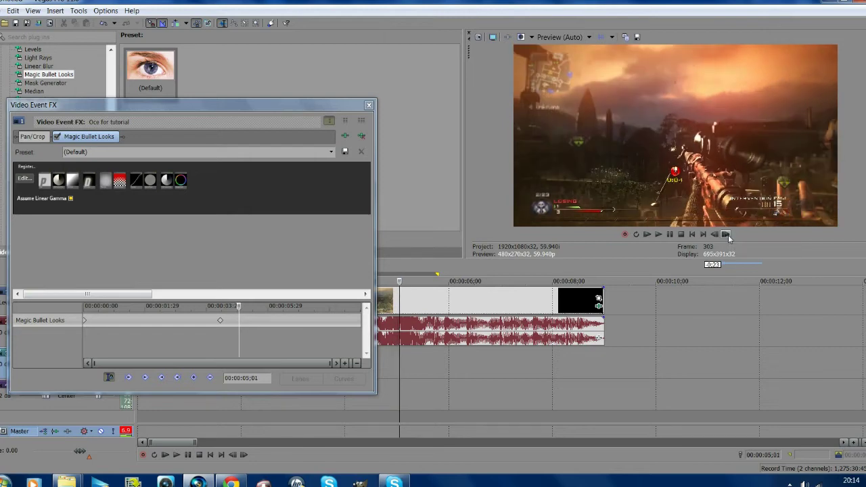
{"action": "left_click", "coordinate": [726, 234]}
{"action": "left_click", "coordinate": [726, 234]}
{"action": "left_click", "coordinate": [726, 234]}
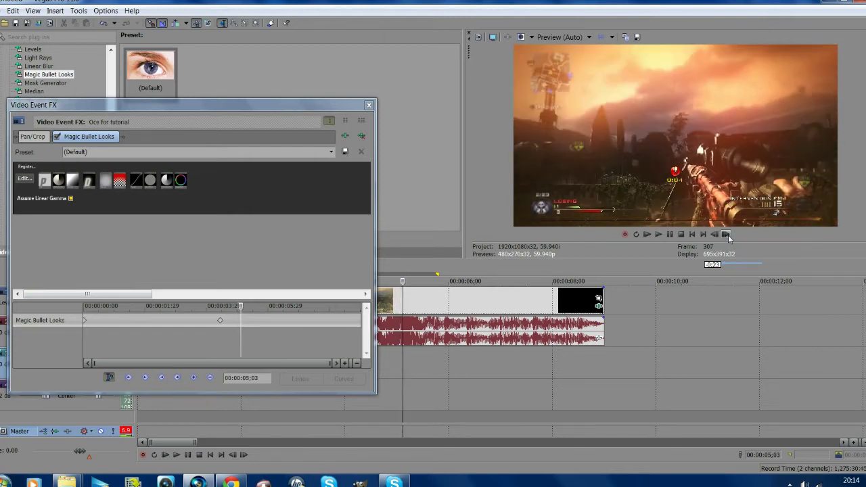
{"action": "left_click", "coordinate": [715, 235]}
{"action": "left_click", "coordinate": [715, 235]}
{"action": "left_click", "coordinate": [715, 234]}
{"action": "left_click", "coordinate": [716, 234]}
{"action": "left_click", "coordinate": [715, 234]}
{"action": "left_click", "coordinate": [715, 234]}
{"action": "left_click", "coordinate": [715, 234]}
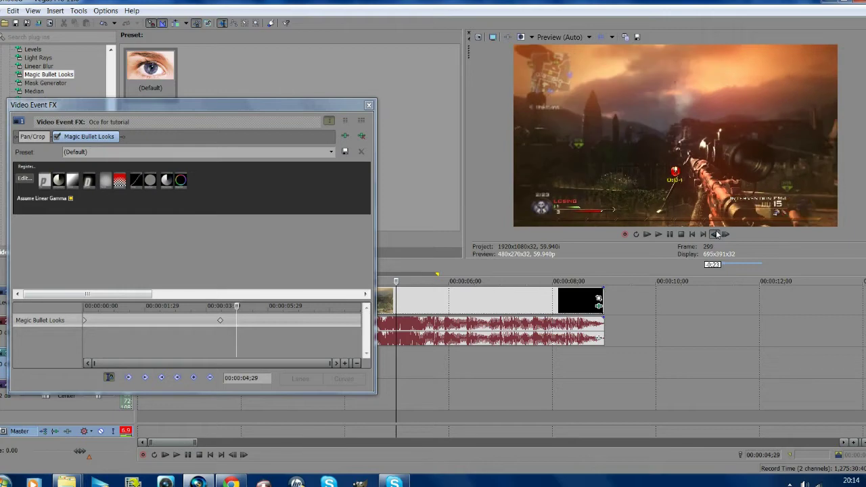
{"action": "left_click", "coordinate": [716, 234]}
{"action": "left_click", "coordinate": [716, 234]}
{"action": "left_click", "coordinate": [716, 234]}
{"action": "left_click", "coordinate": [715, 234]}
{"action": "left_click", "coordinate": [715, 235]}
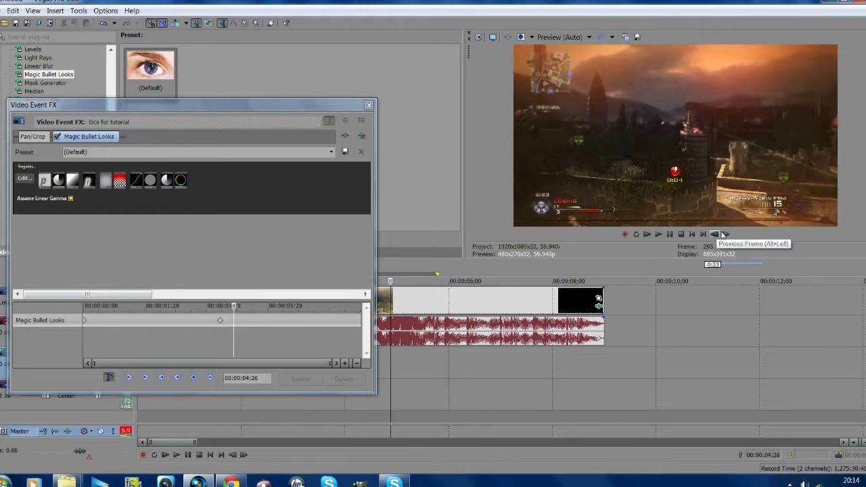
{"action": "left_click", "coordinate": [726, 234]}
{"action": "left_click", "coordinate": [726, 234]}
{"action": "left_click", "coordinate": [726, 234]}
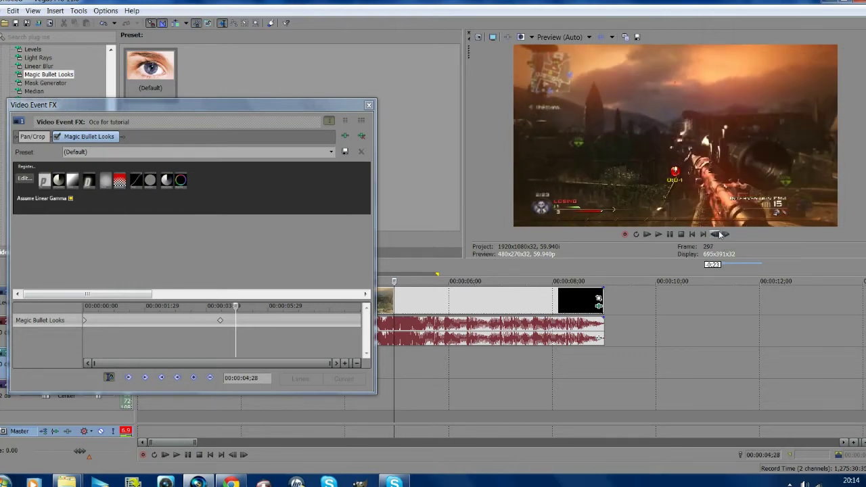
{"action": "left_click", "coordinate": [194, 377]}
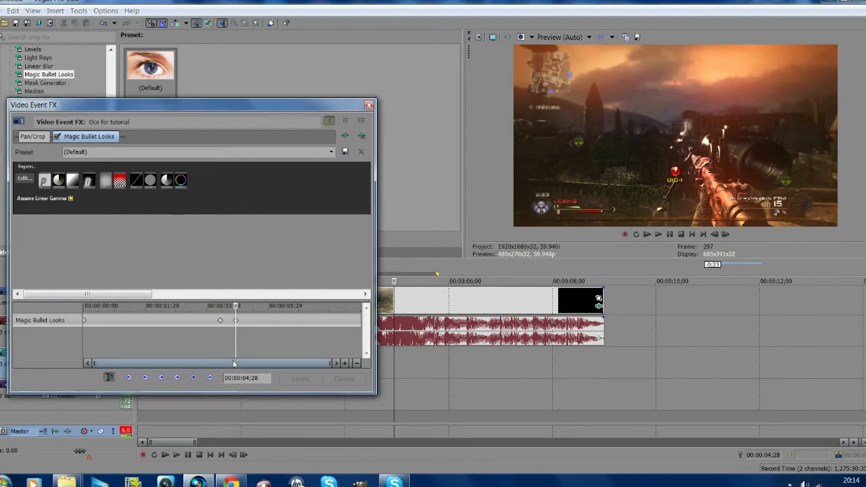
- Step forward to 00:00:05;03, then return to the 00:00:04;13 keyframe
{"action": "left_click", "coordinate": [726, 234]}
{"action": "left_click", "coordinate": [726, 234]}
{"action": "left_click", "coordinate": [727, 234]}
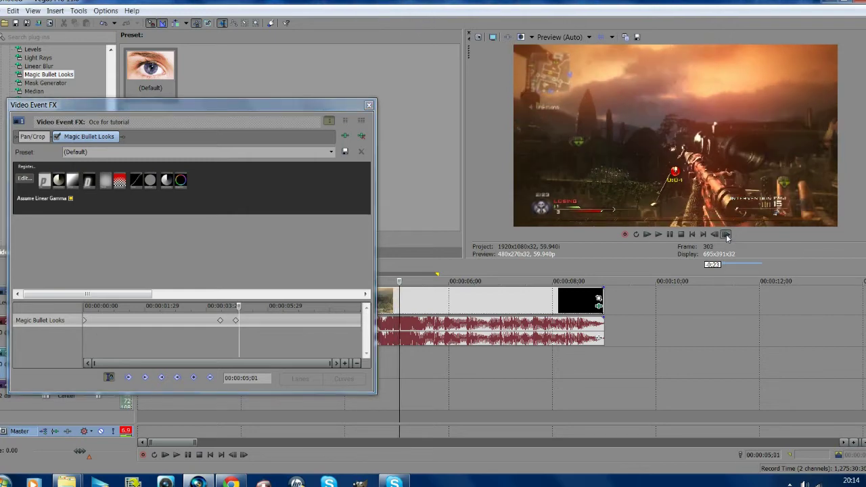
{"action": "left_click", "coordinate": [726, 234]}
{"action": "left_click", "coordinate": [726, 234]}
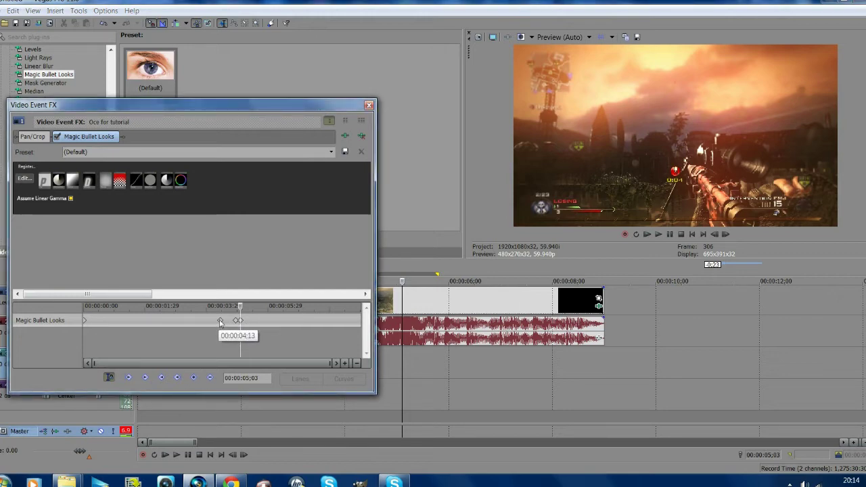
{"action": "left_click", "coordinate": [220, 321]}
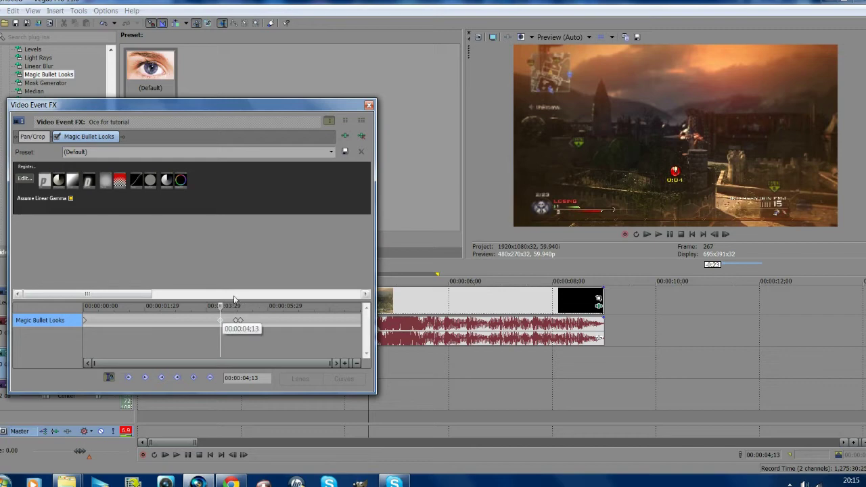
- Edit Magic Bullet Looks at this keyframe and add Lens Distortion from the lens tools
{"action": "left_click", "coordinate": [23, 179]}
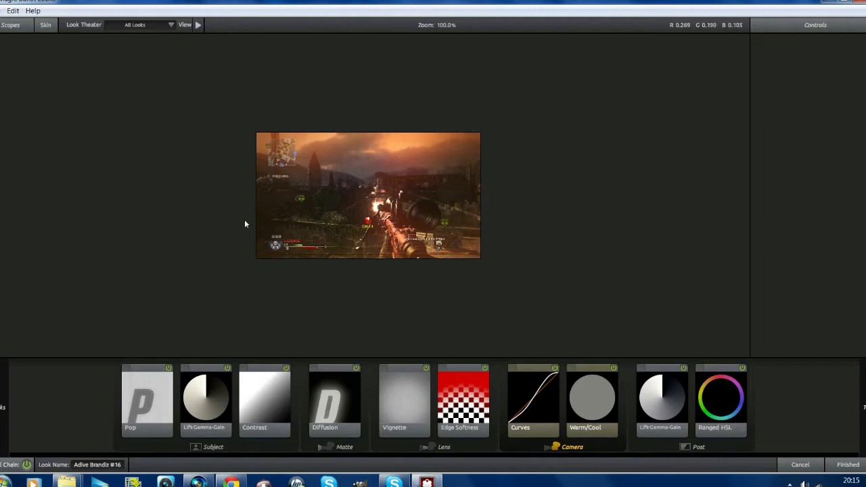
{"action": "mouse_move", "coordinate": [865, 203]}
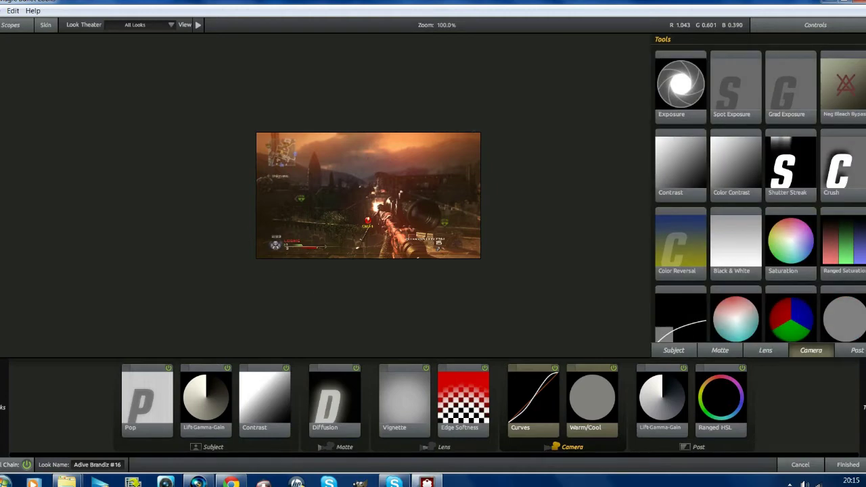
{"action": "left_click", "coordinate": [761, 351]}
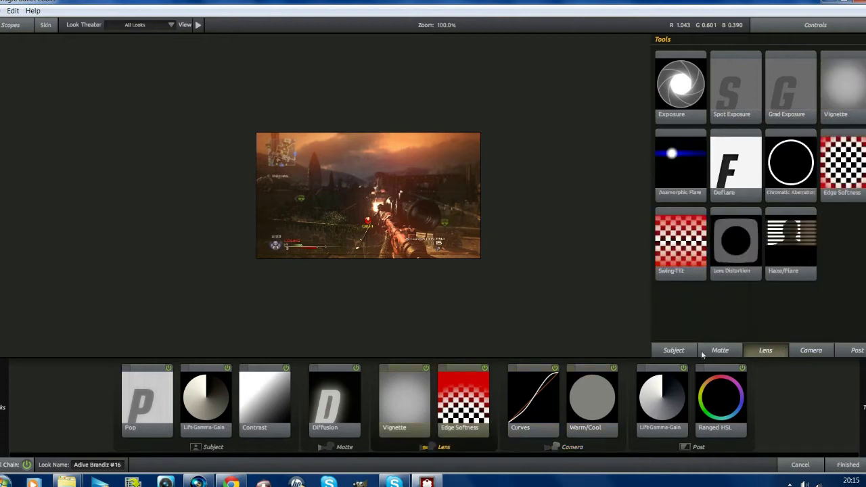
{"action": "mouse_move", "coordinate": [691, 310]}
{"action": "left_click_drag", "start_coordinate": [743, 248], "coordinate": [500, 393]}
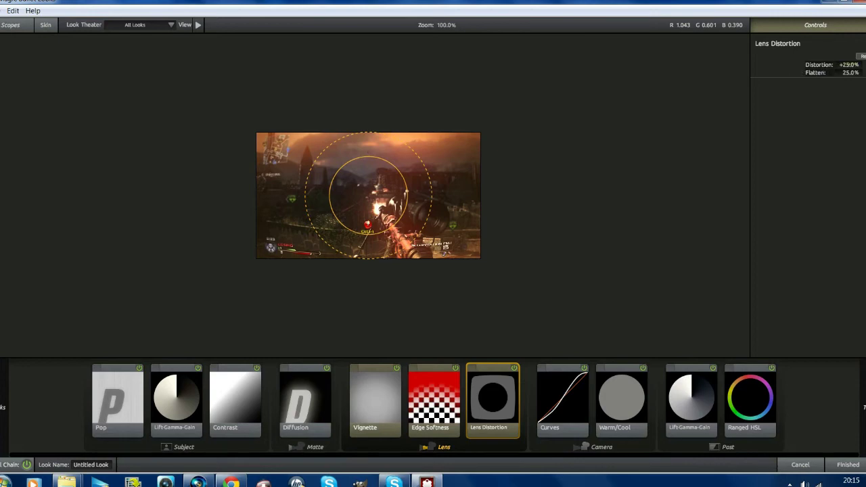
- Set the Distortion amount to 0% and finish the look
{"action": "left_click", "coordinate": [849, 64]}
{"action": "type", "text": "0"}
{"action": "key", "text": "Return"}
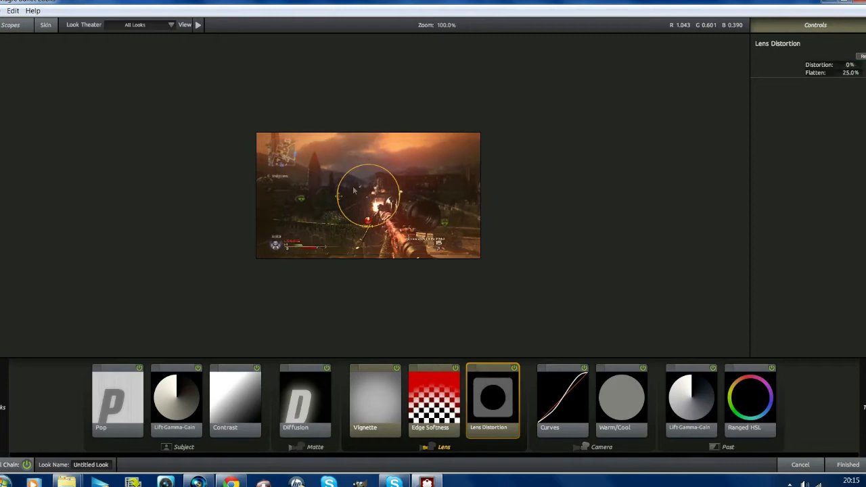
{"action": "left_click", "coordinate": [847, 465]}
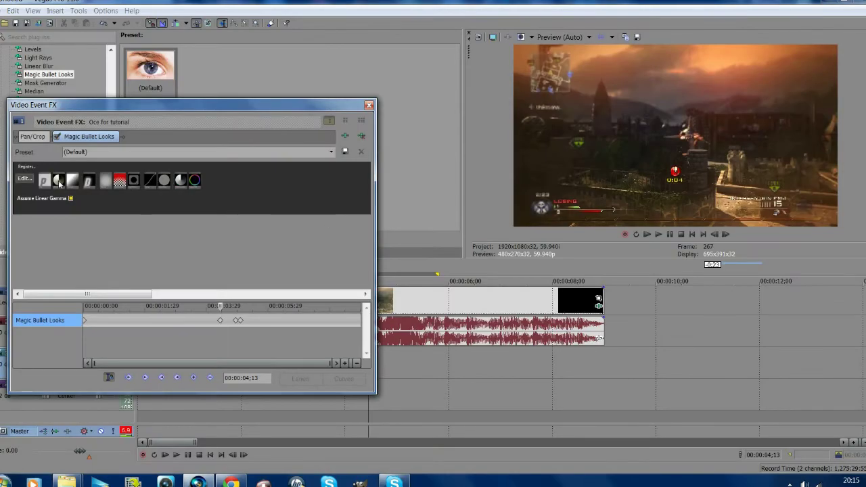
- At the 00:00:04;28 keyframe, edit Looks and add Lens Distortion after Edge Softness
{"action": "left_click", "coordinate": [236, 322]}
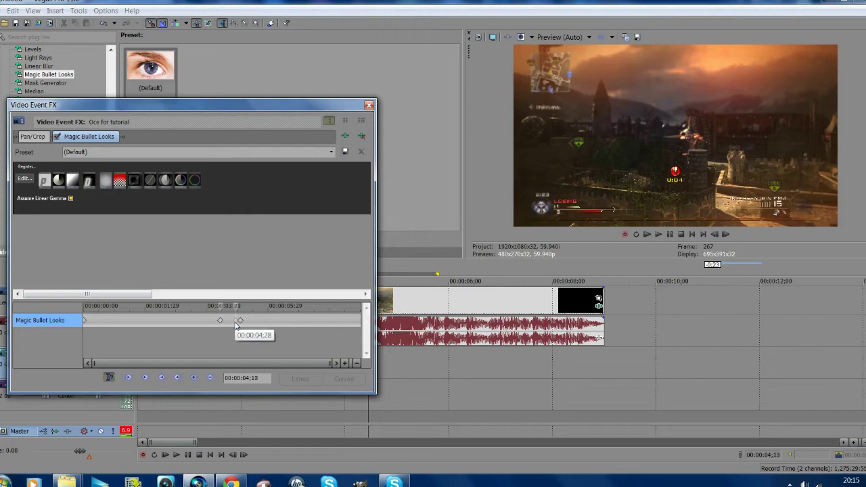
{"action": "left_click", "coordinate": [235, 322]}
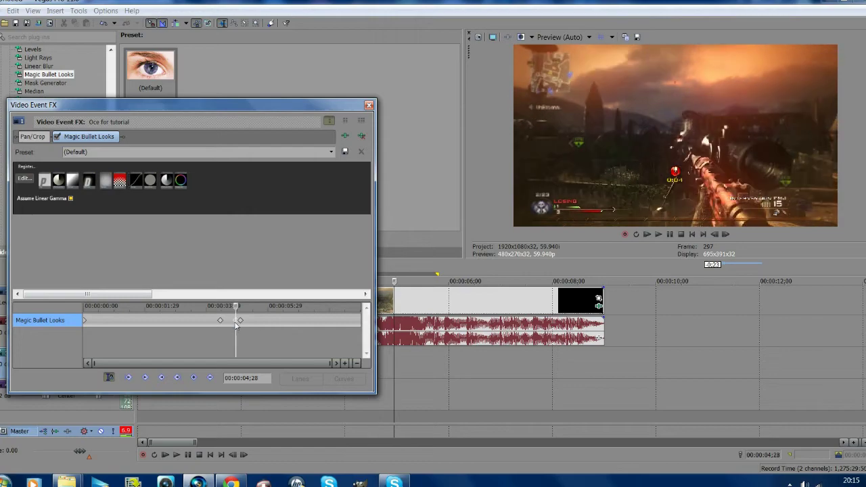
{"action": "left_click", "coordinate": [25, 179]}
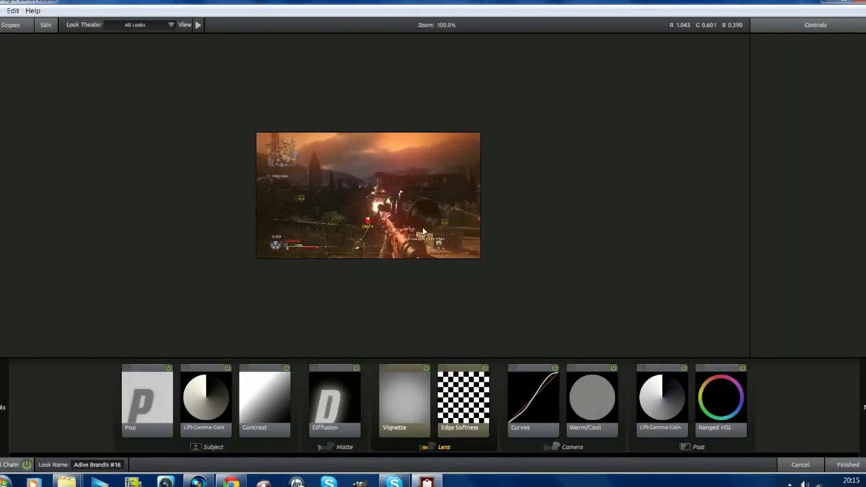
{"action": "mouse_move", "coordinate": [785, 220]}
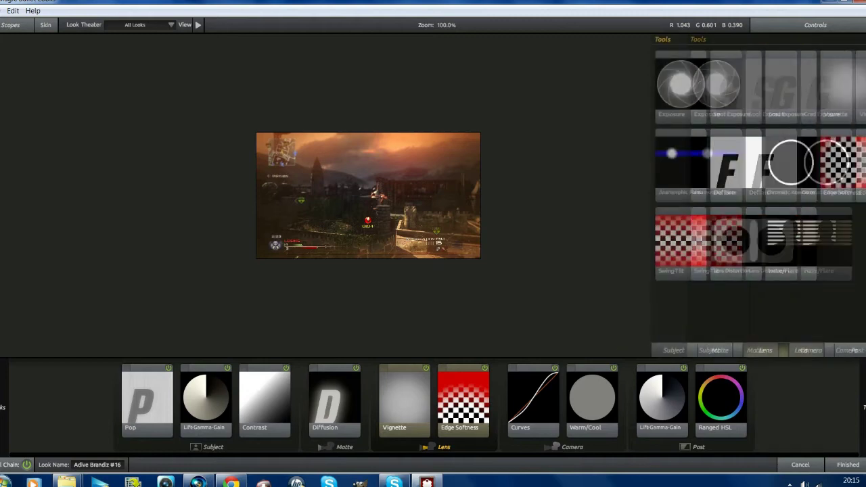
{"action": "left_click_drag", "start_coordinate": [735, 248], "coordinate": [493, 397]}
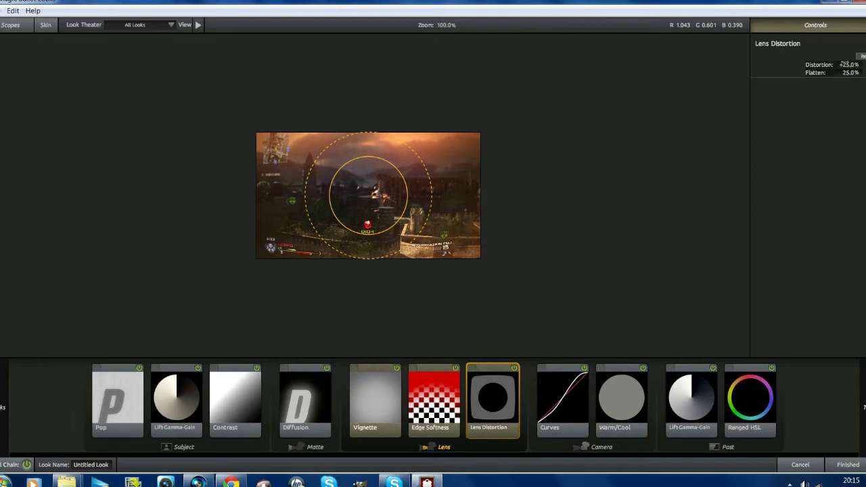
- Drag the Distortion amount to -62% and finish the look
{"action": "left_click_drag", "start_coordinate": [849, 64], "coordinate": [814, 64]}
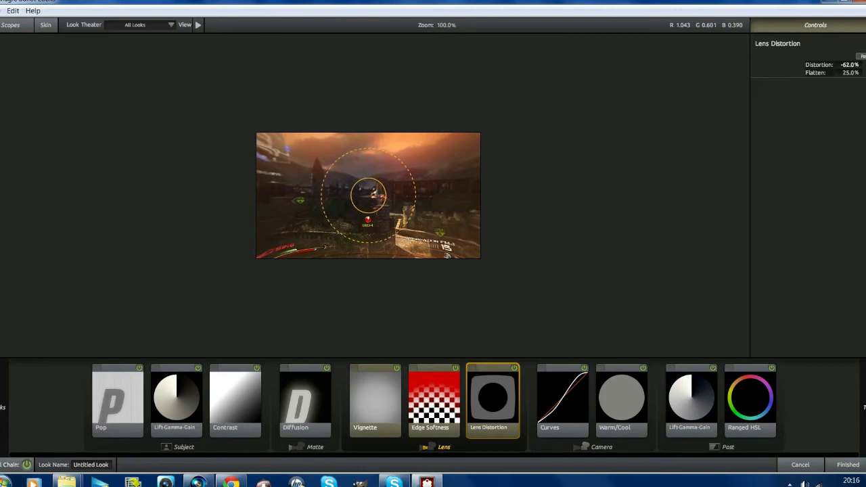
{"action": "left_click_drag", "start_coordinate": [814, 65], "coordinate": [813, 65]}
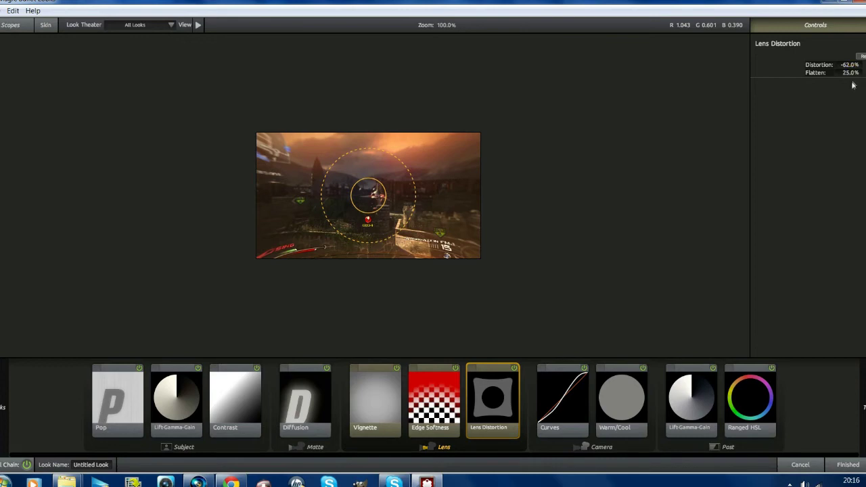
{"action": "left_click", "coordinate": [843, 467]}
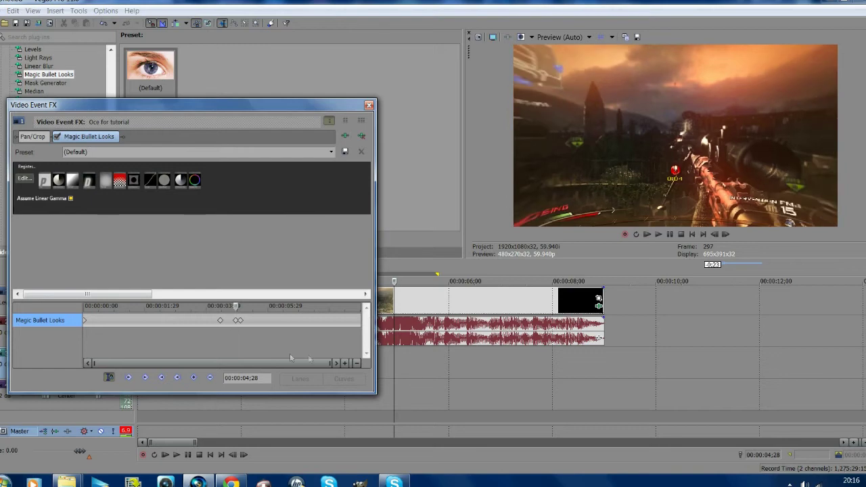
- Step frame by frame from 04;16 to 05;03 to check the warp, then edit Looks at 05;03
{"action": "left_click", "coordinate": [219, 325]}
{"action": "left_click", "coordinate": [726, 235]}
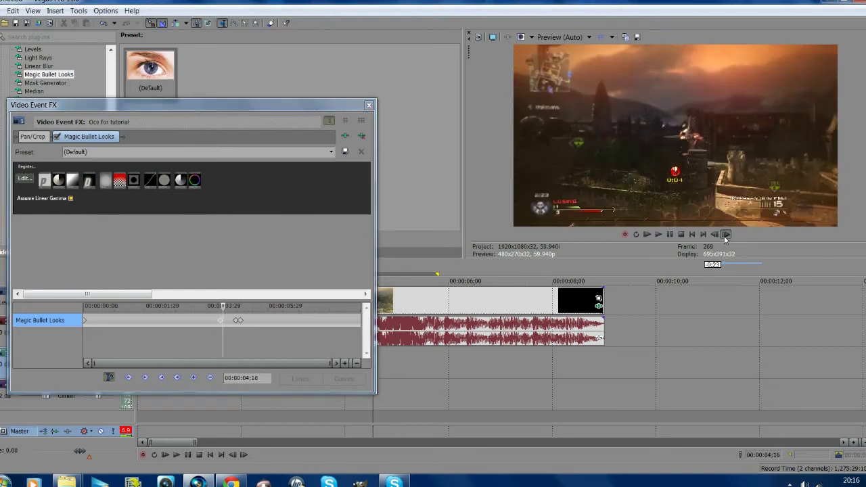
{"action": "left_click_drag", "start_coordinate": [726, 235], "coordinate": [726, 235]}
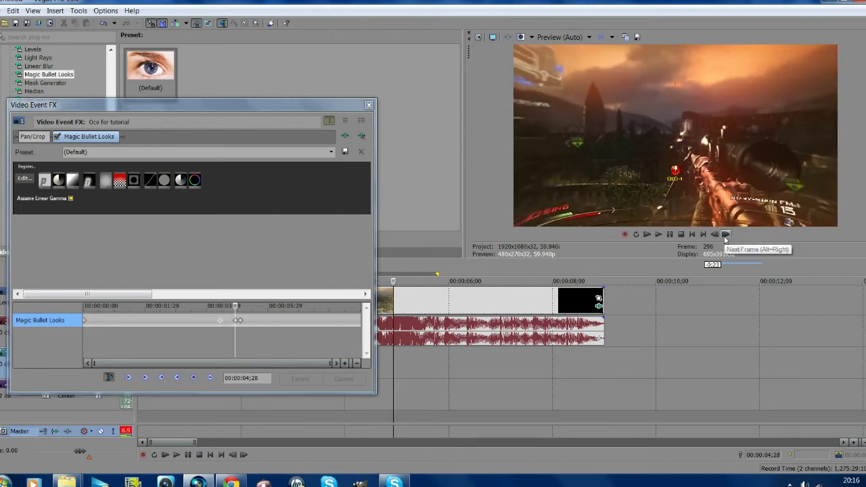
{"action": "scroll", "coordinate": [285, 346], "scroll_direction": "up", "scroll_amount": 4}
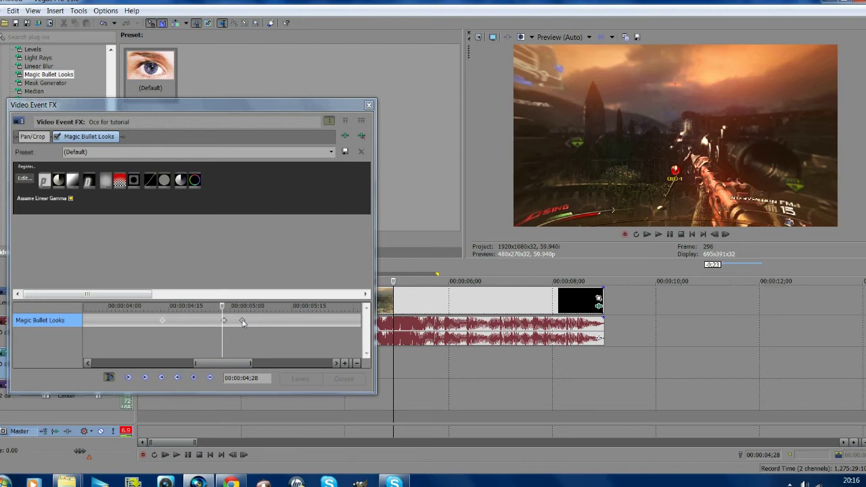
{"action": "left_click", "coordinate": [243, 322]}
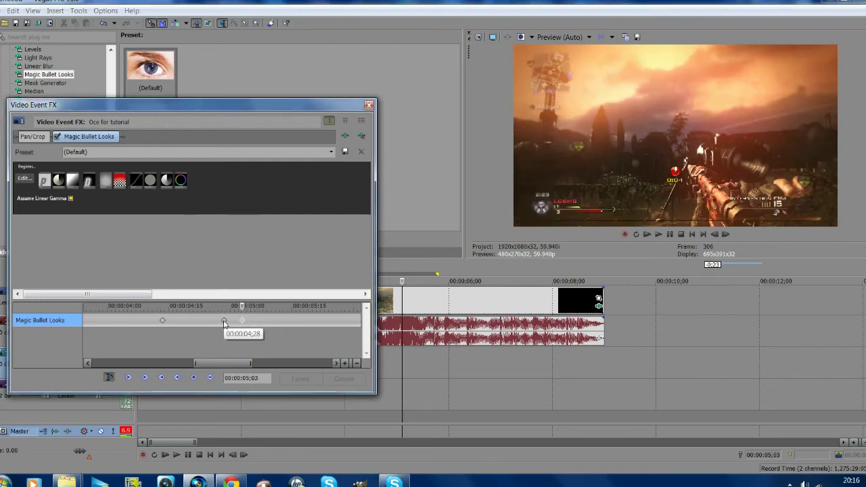
{"action": "left_click", "coordinate": [224, 321]}
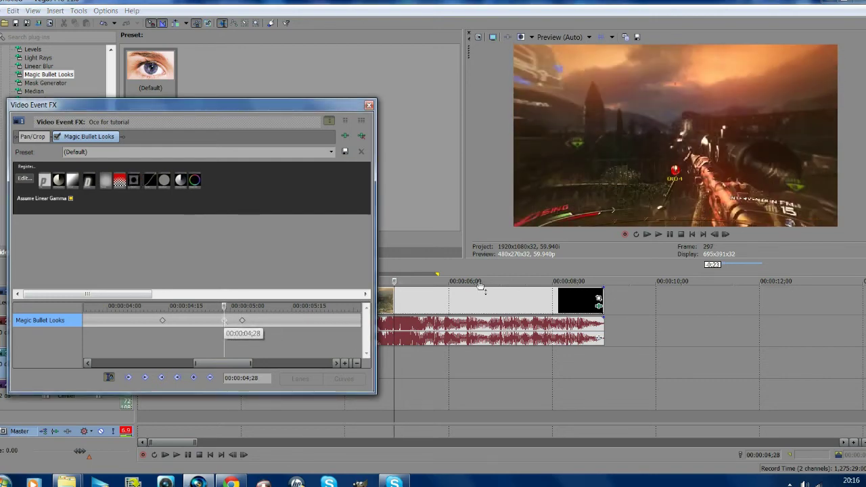
{"action": "left_click", "coordinate": [724, 234]}
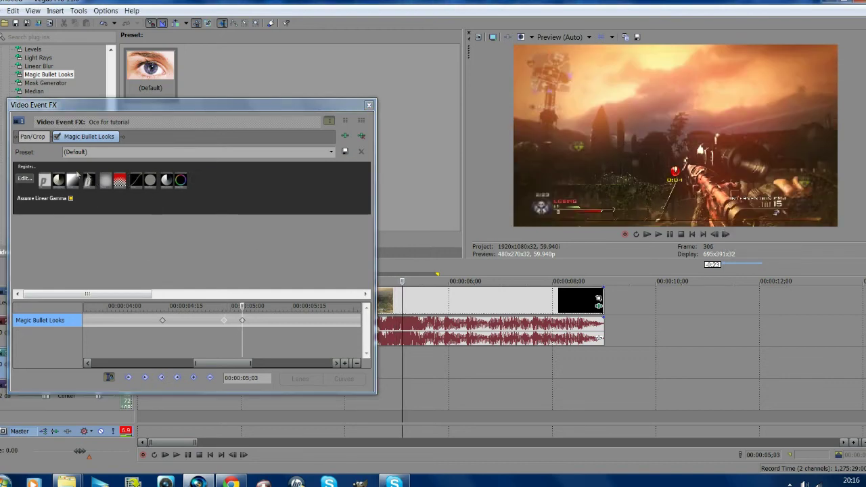
{"action": "left_click", "coordinate": [24, 179]}
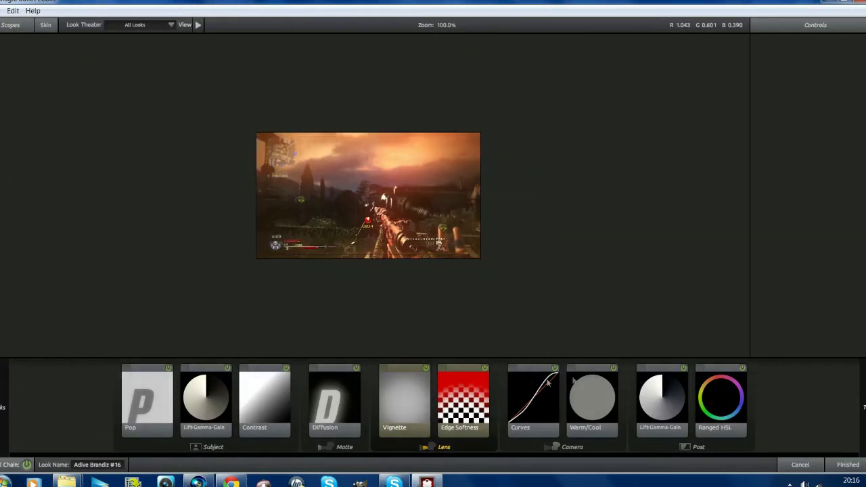
- Add Lens Distortion after Edge Softness, set Distortion to 0%, and finish the look
{"action": "mouse_move", "coordinate": [863, 196]}
{"action": "left_click_drag", "start_coordinate": [739, 249], "coordinate": [500, 376]}
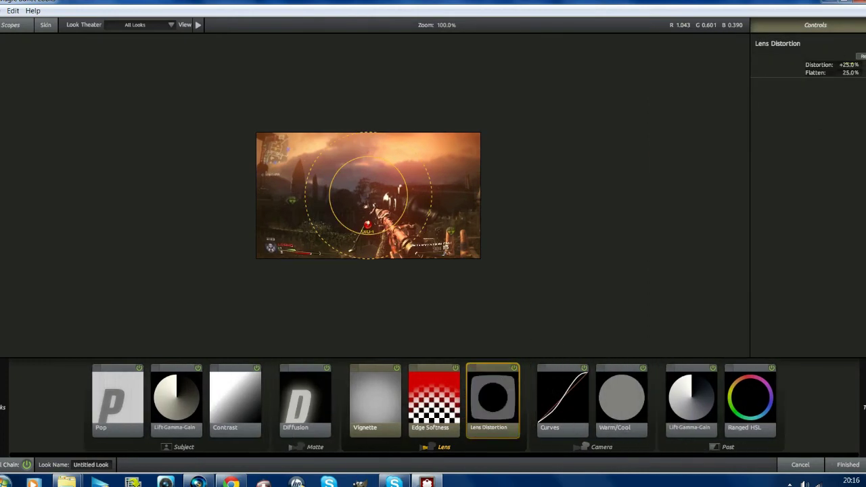
{"action": "left_click", "coordinate": [849, 64]}
{"action": "type", "text": "0"}
{"action": "key", "text": "Return"}
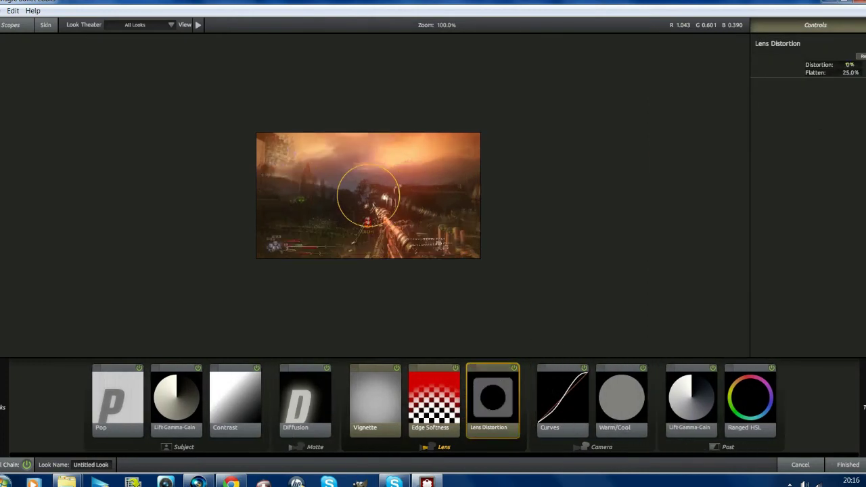
{"action": "left_click", "coordinate": [849, 465]}
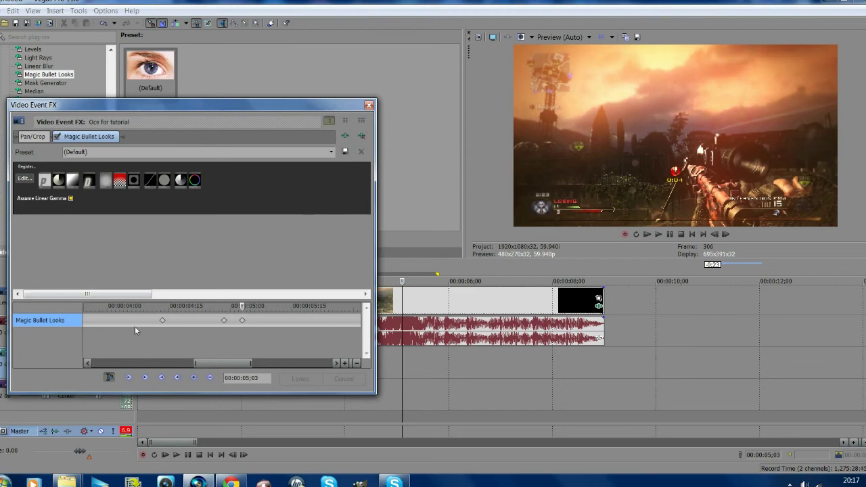
- Close Video Event FX and set a 00:00:04;01–00:00:06;16 loop region around the lens-distortion swoosh
{"action": "left_click", "coordinate": [369, 105]}
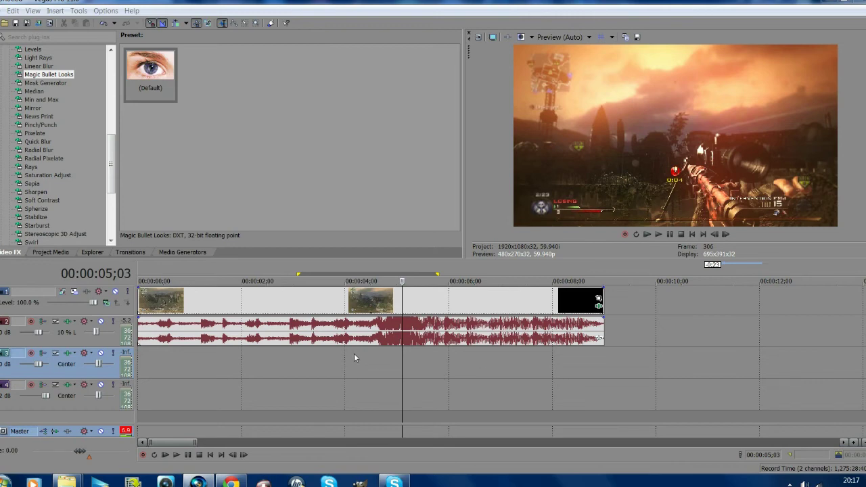
{"action": "left_click_drag", "start_coordinate": [347, 359], "coordinate": [476, 367]}
{"action": "left_click", "coordinate": [477, 367]}
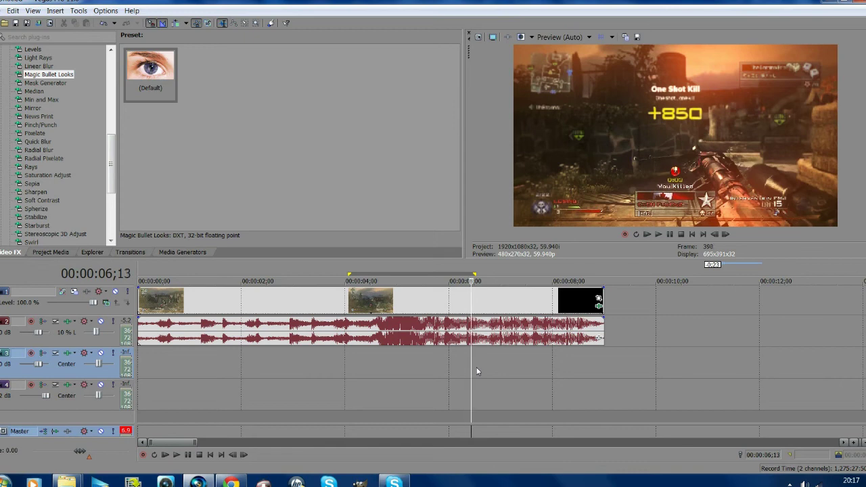
{"action": "key", "text": "space"}
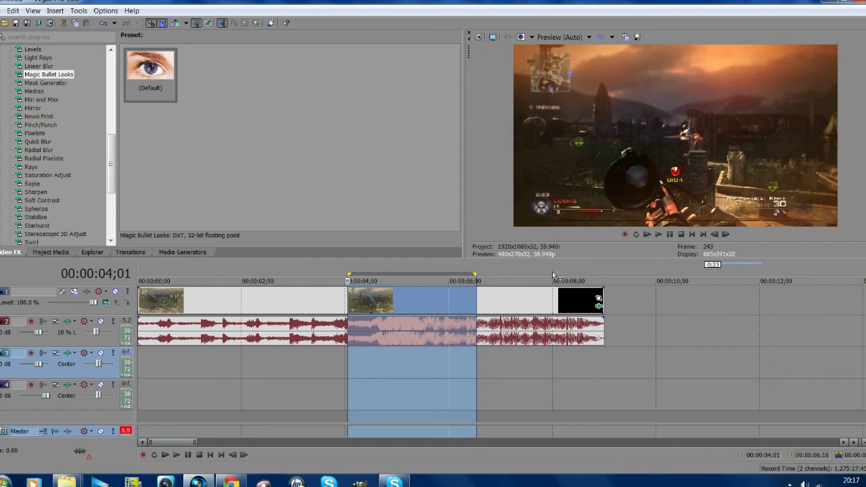
{"action": "left_click", "coordinate": [673, 235]}
{"action": "left_click", "coordinate": [673, 234]}
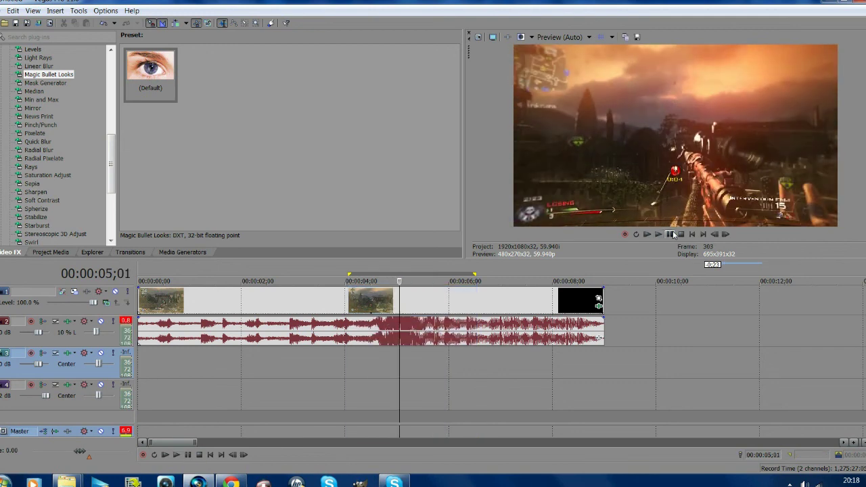